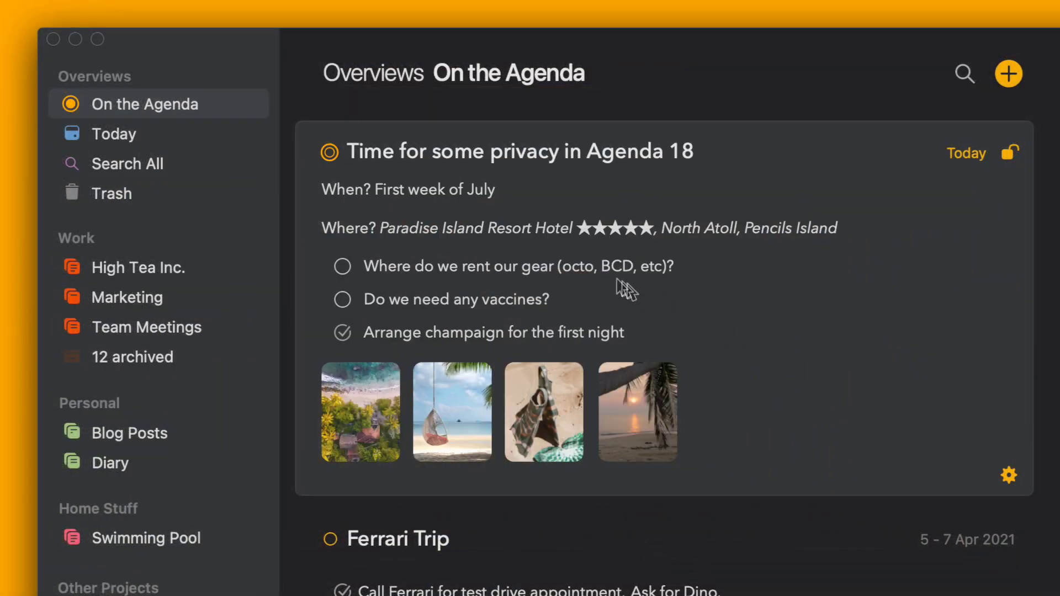
# Mark the Surprise Diving Trip note as On the Agenda from its status menu.
pyautogui.click(330, 157)
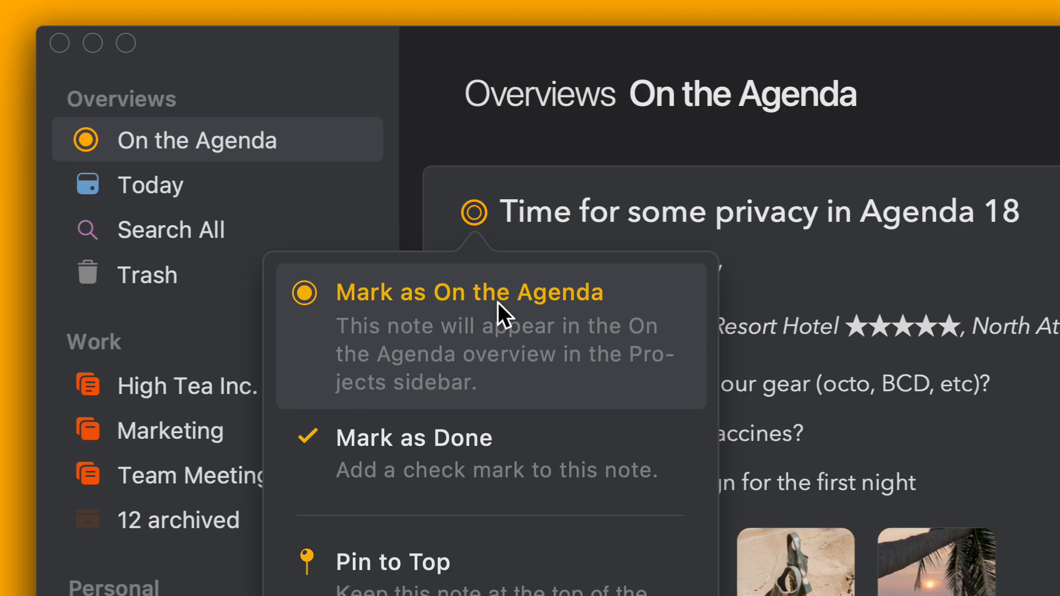
pyautogui.click(498, 303)
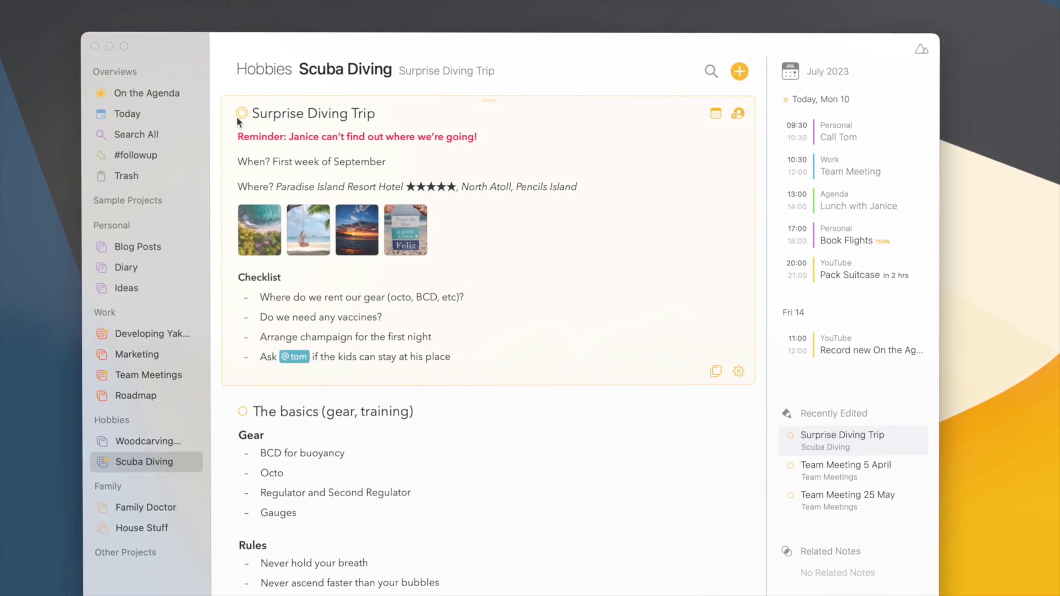
# Lock the Surprise Diving Trip note as private, setting and confirming a new private-content password.
pyautogui.click(239, 115)
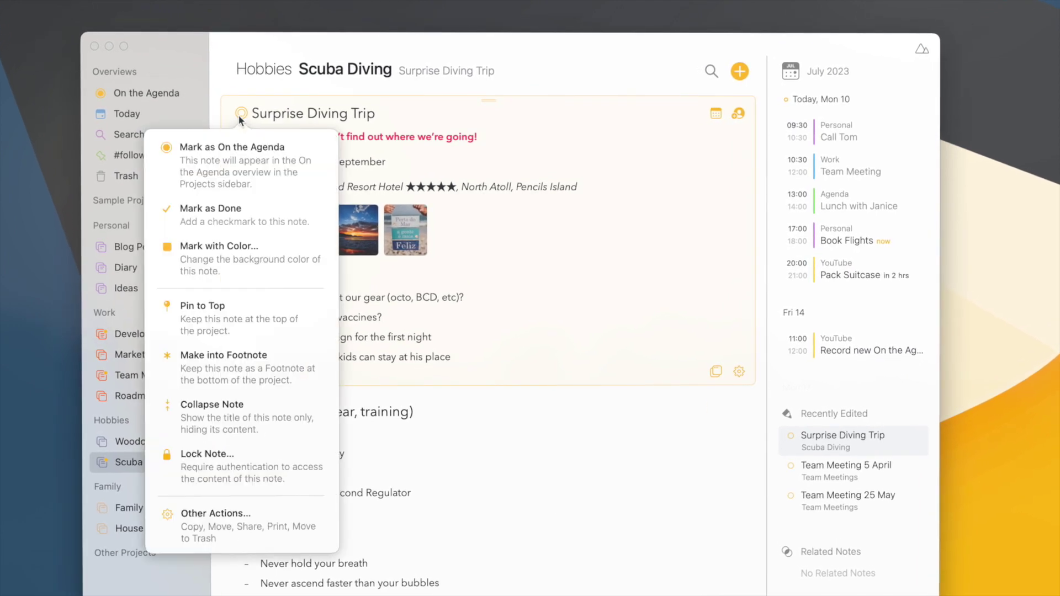
pyautogui.click(221, 469)
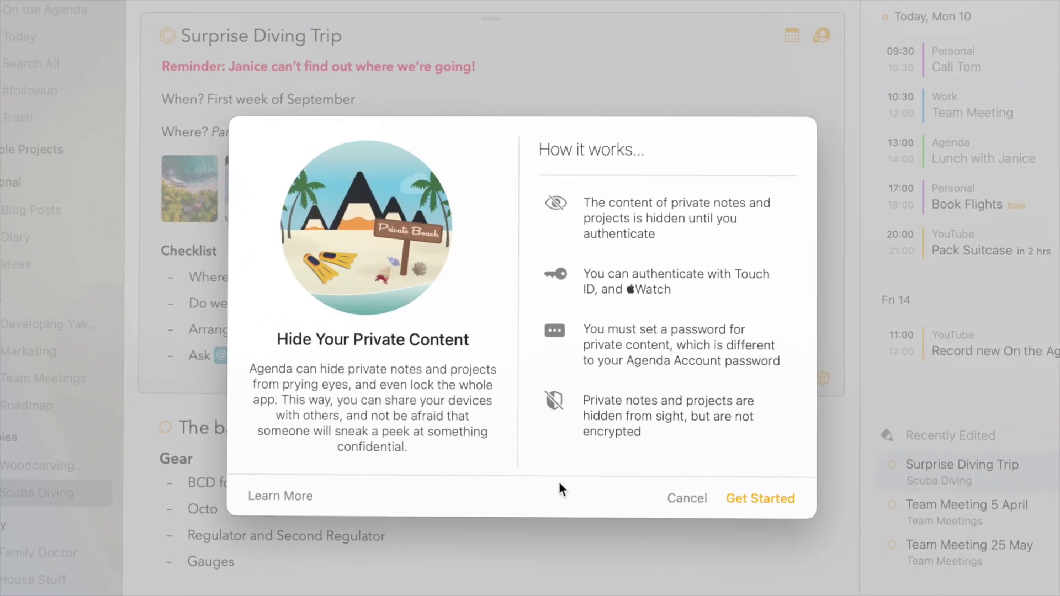
pyautogui.click(746, 497)
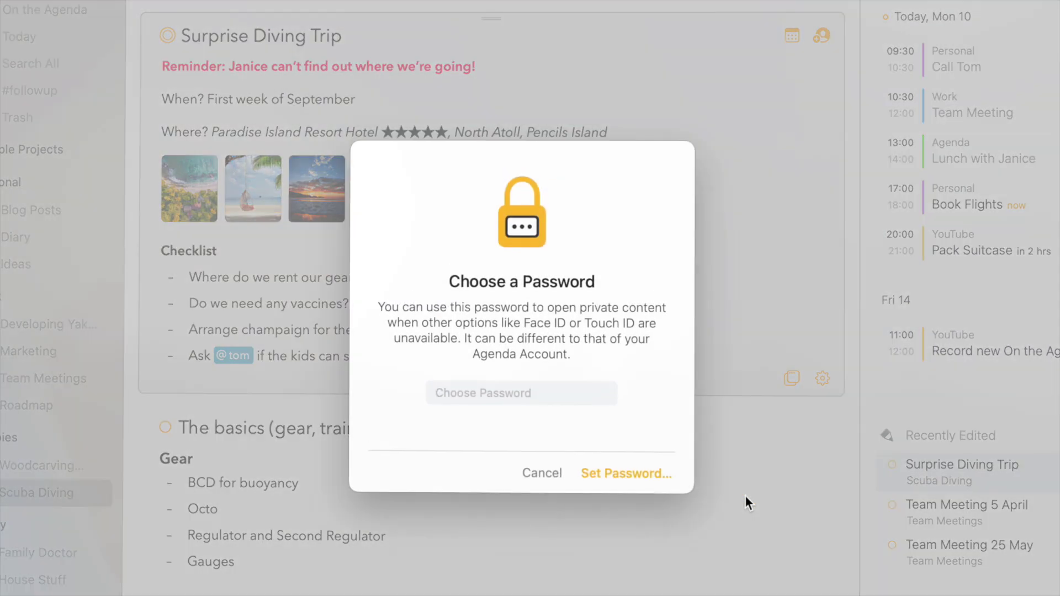
pyautogui.write('••')
pyautogui.click(660, 482)
pyautogui.write('•')
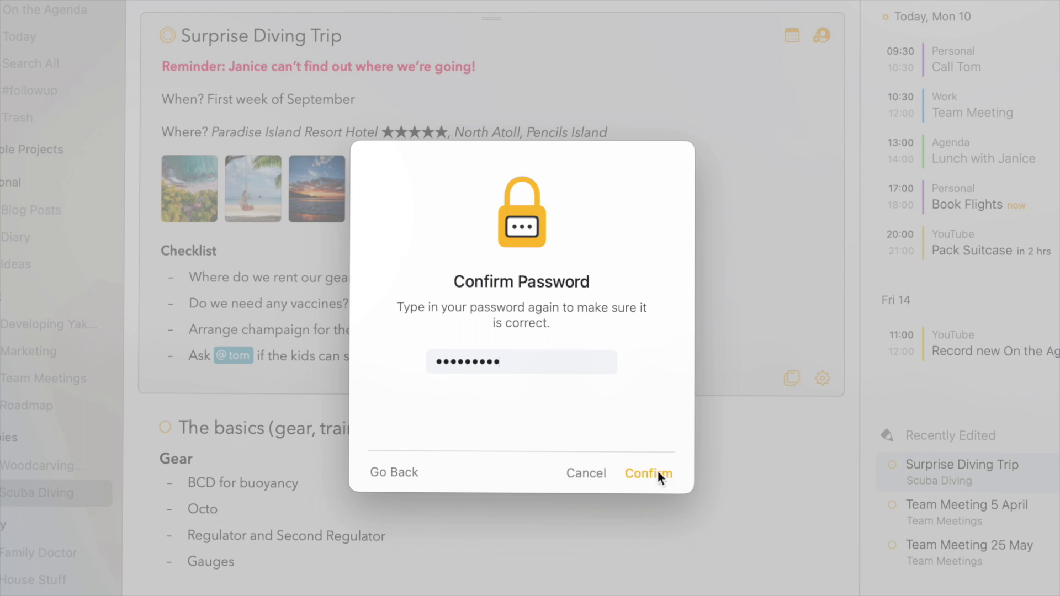
pyautogui.click(649, 473)
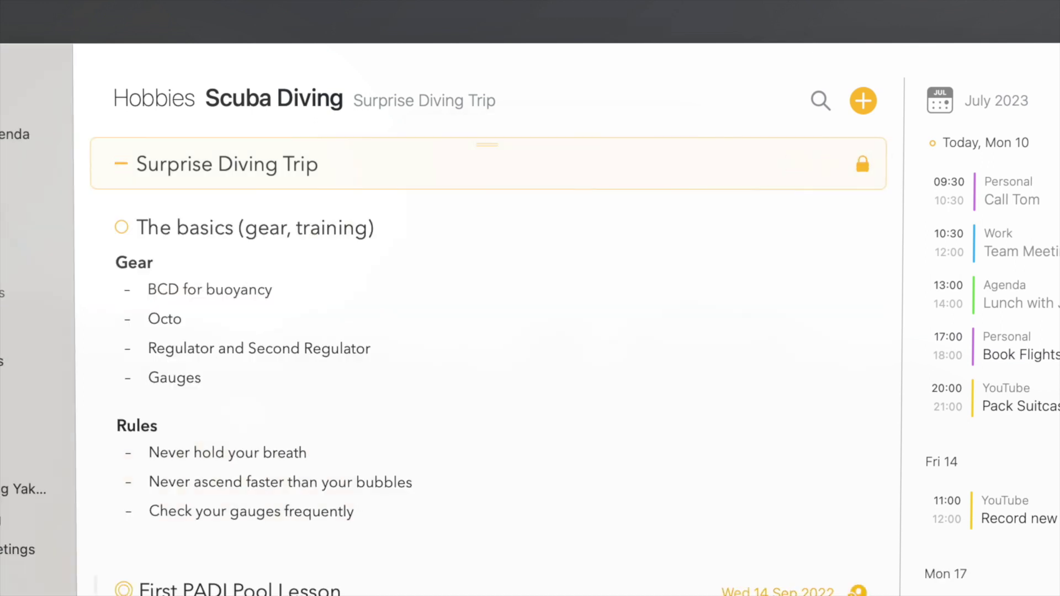
# Unlock the private Surprise Diving Trip note with the password to reveal its reminder, photos and checklist.
pyautogui.click(377, 168)
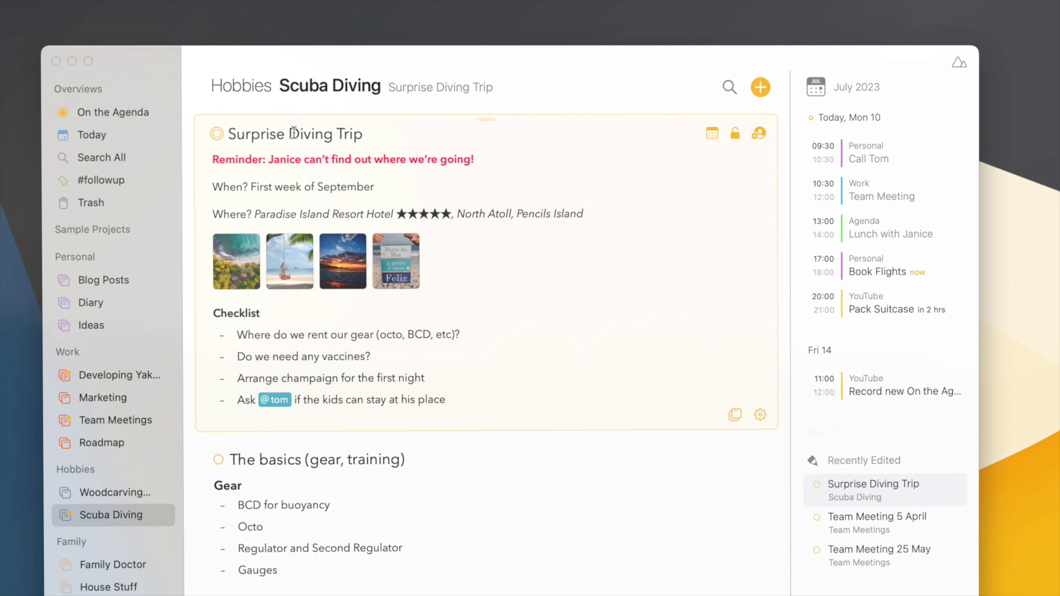
pyautogui.click(131, 115)
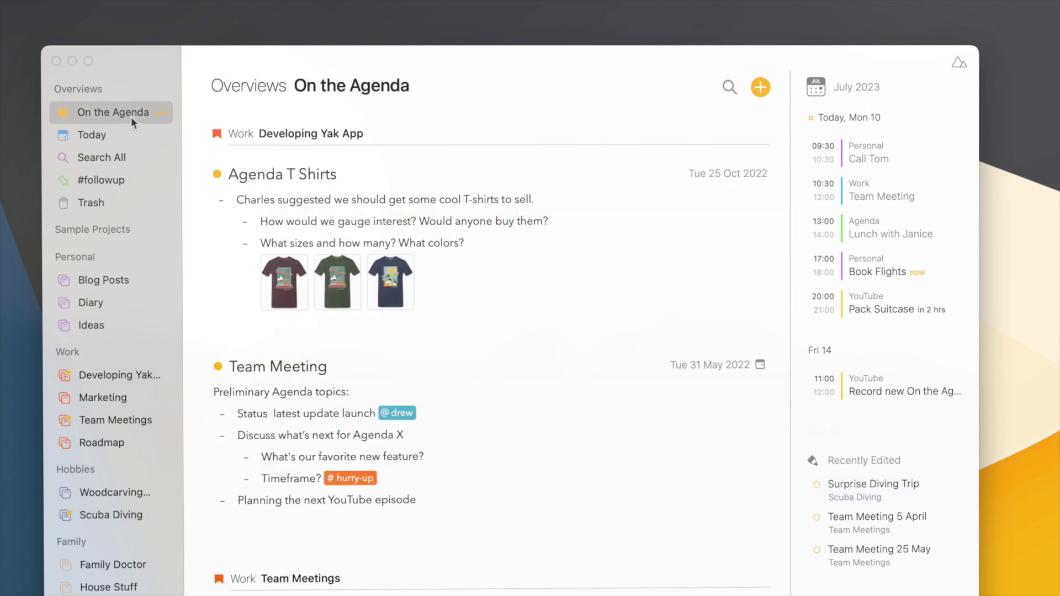
pyautogui.click(105, 516)
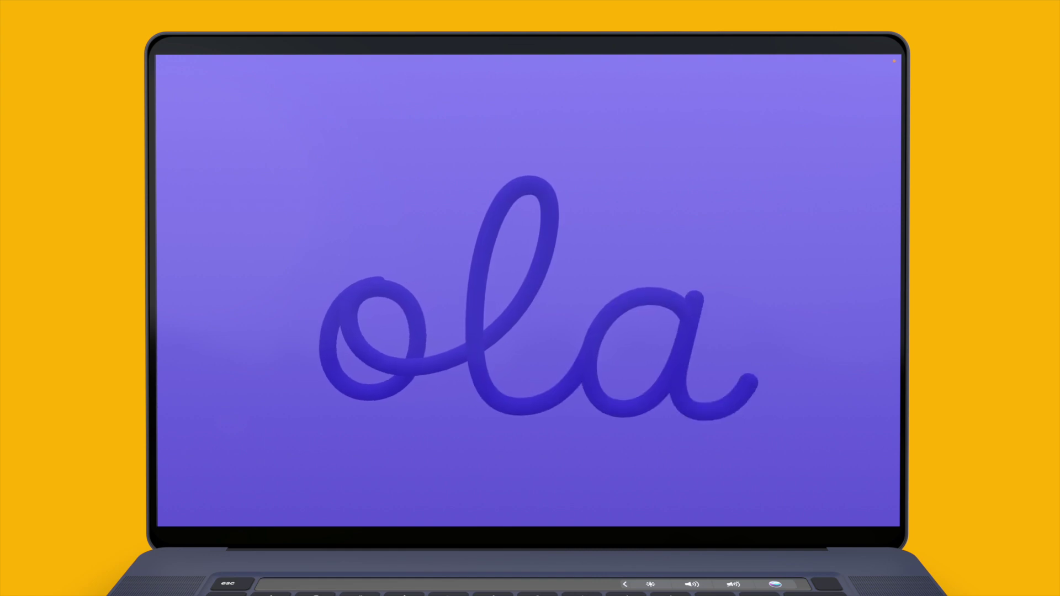
pyautogui.write('••')
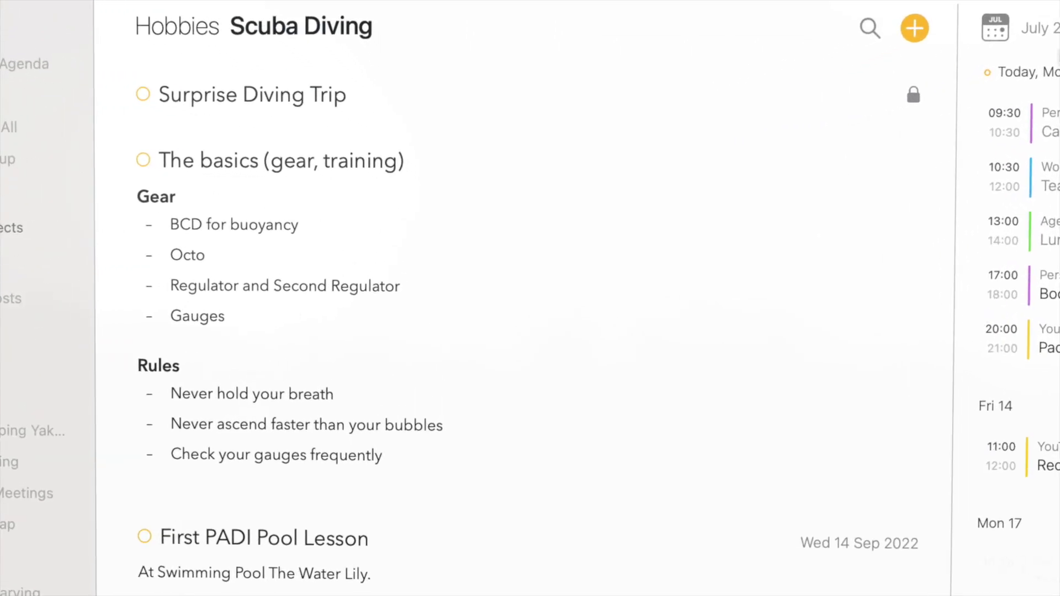
pyautogui.click(807, 102)
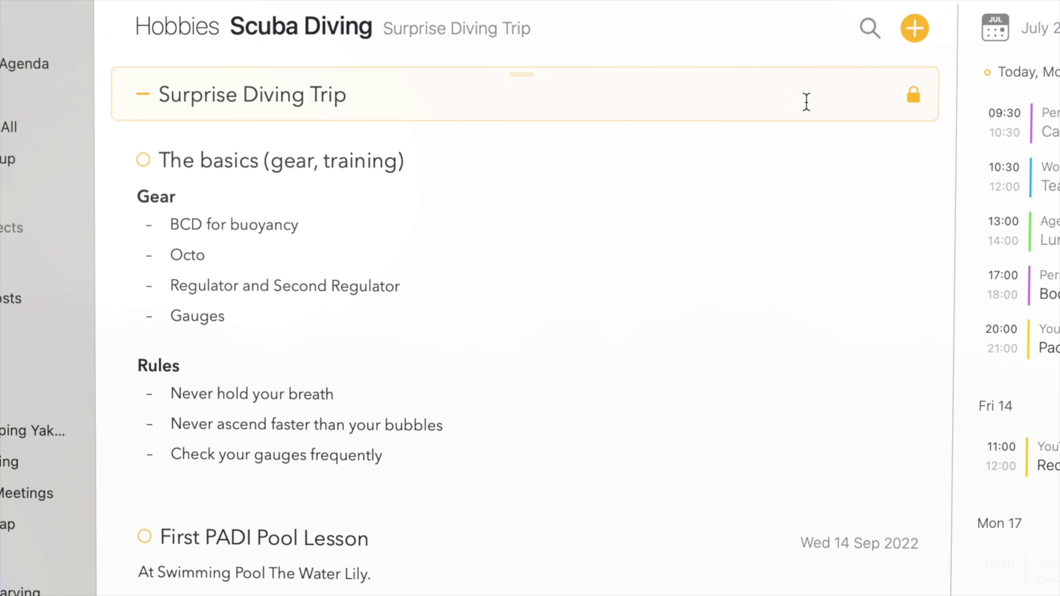
pyautogui.click(807, 102)
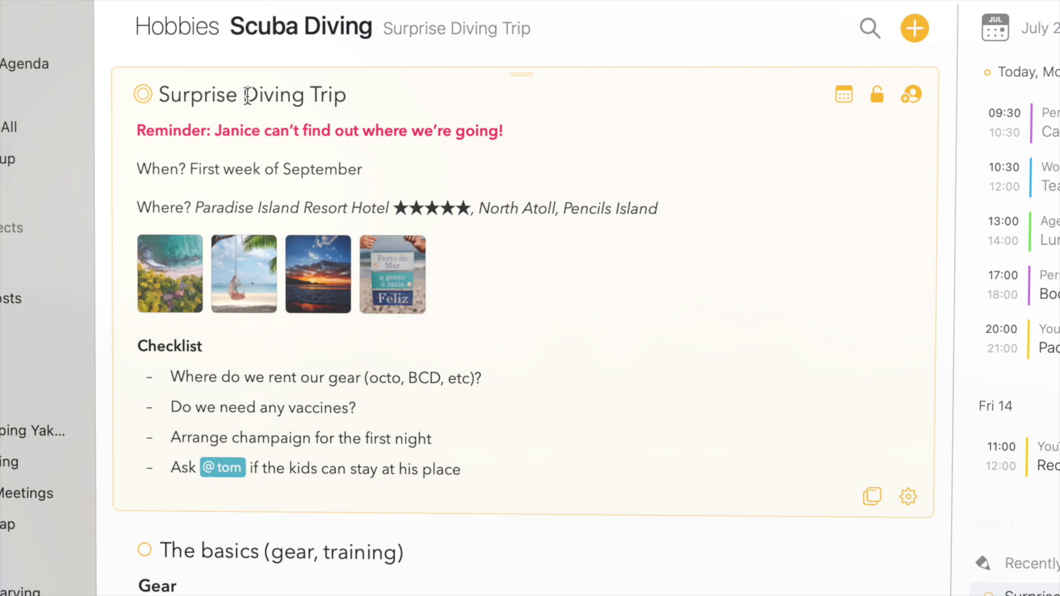
# Rename the note to 'Diving Trip', then lock it and unlock it again.
pyautogui.moveTo(246, 95); pyautogui.dragTo(159, 95)
pyautogui.press('BackSpace')
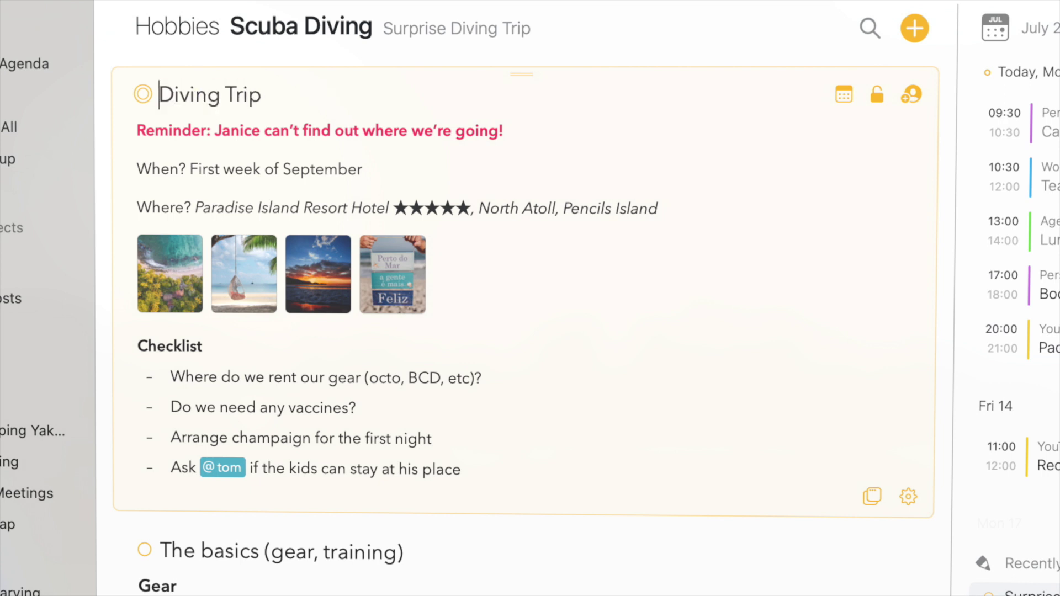
pyautogui.click(877, 92)
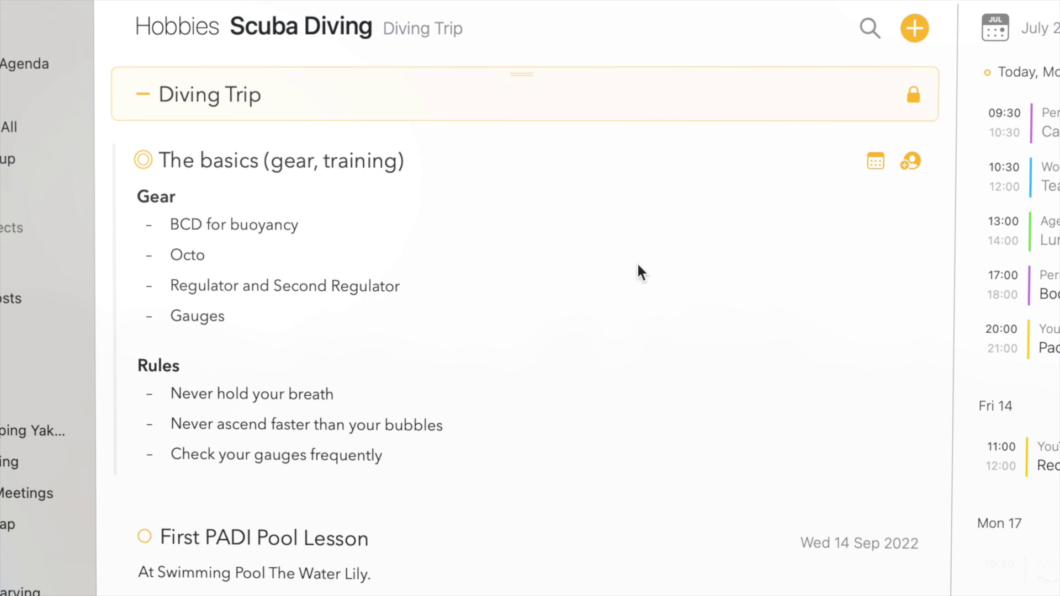
pyautogui.click(353, 100)
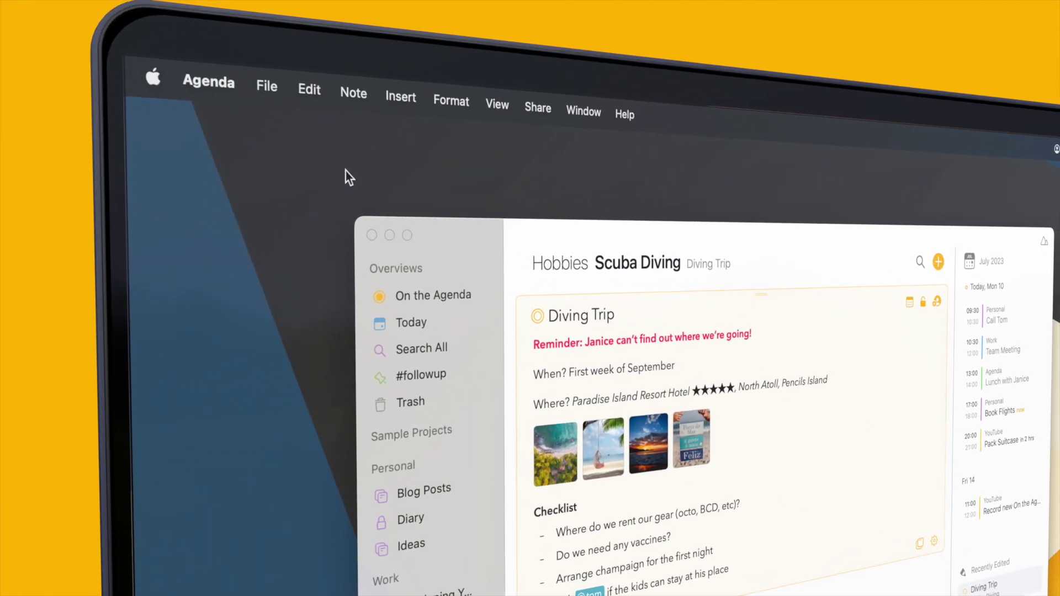
# Use Agenda > Lock All Private Notes and Projects to lock Diving Trip, Diary and Roadmap.
pyautogui.click(221, 87)
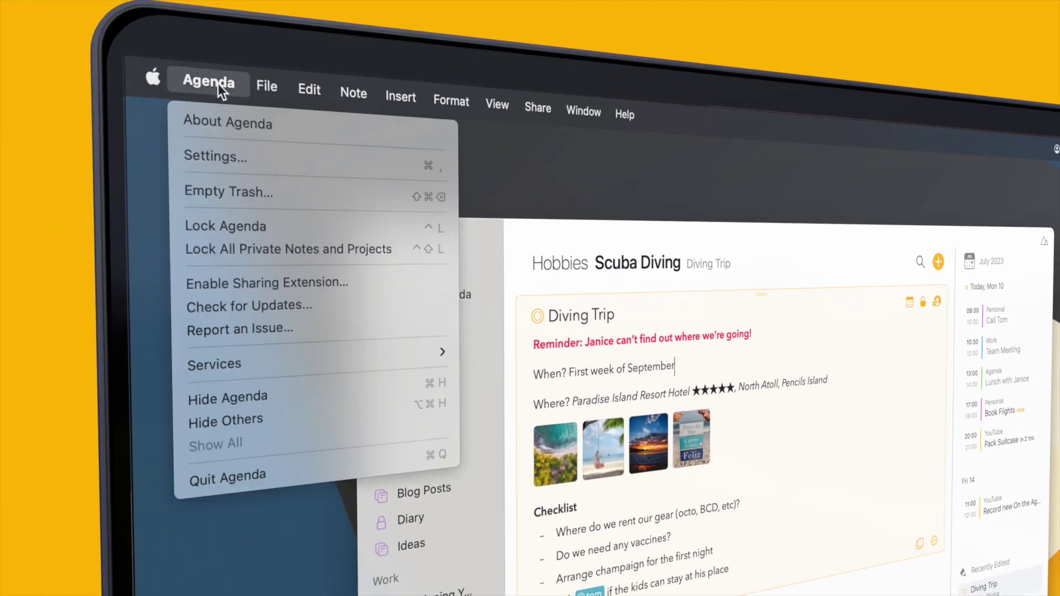
pyautogui.click(245, 250)
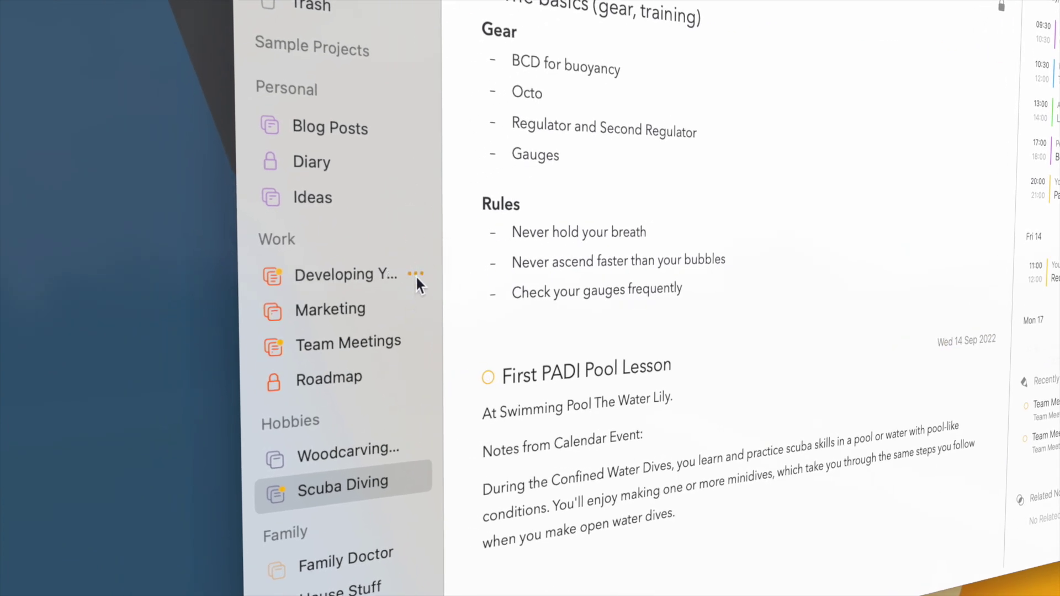
# Lock the Developing Yak App project and check how it appears in On the Agenda.
pyautogui.click(416, 275)
pyautogui.click(552, 236)
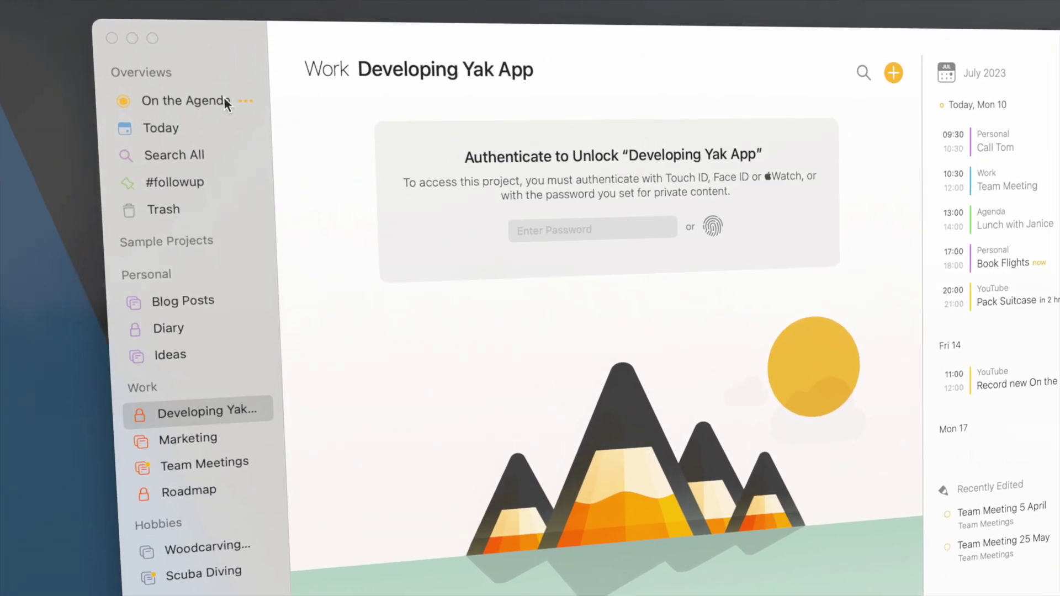
pyautogui.click(243, 103)
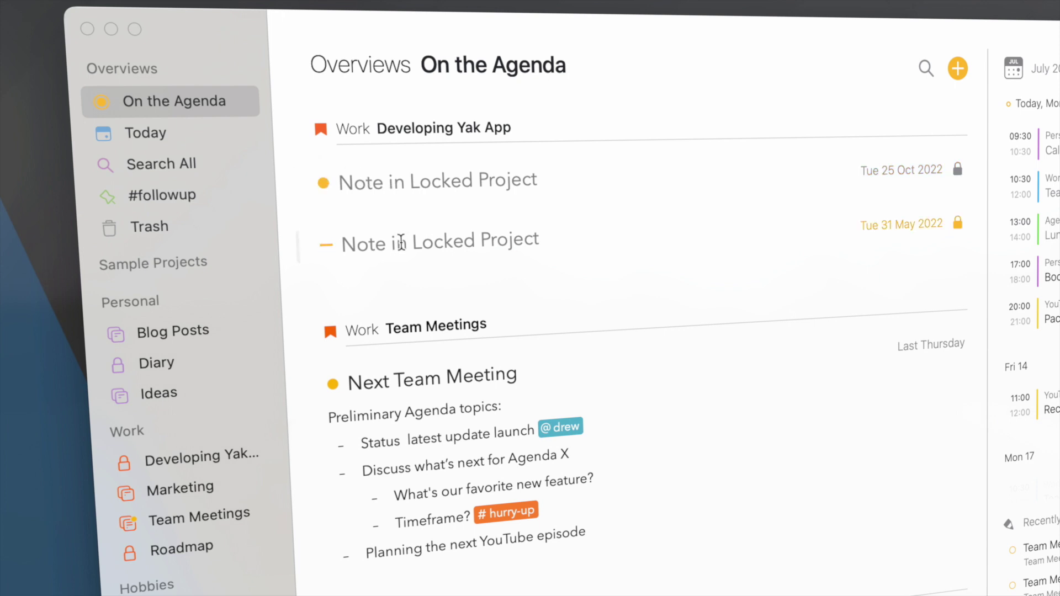
# Unlock Developing Yak App with Touch ID, review On the Agenda, then reopen the project.
pyautogui.click(958, 171)
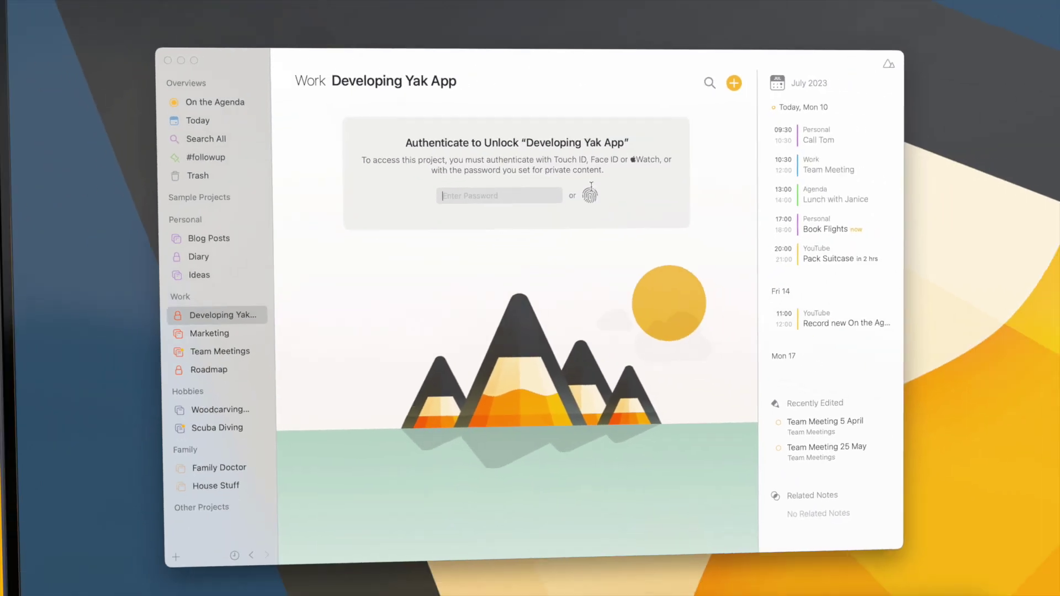
pyautogui.click(764, 240)
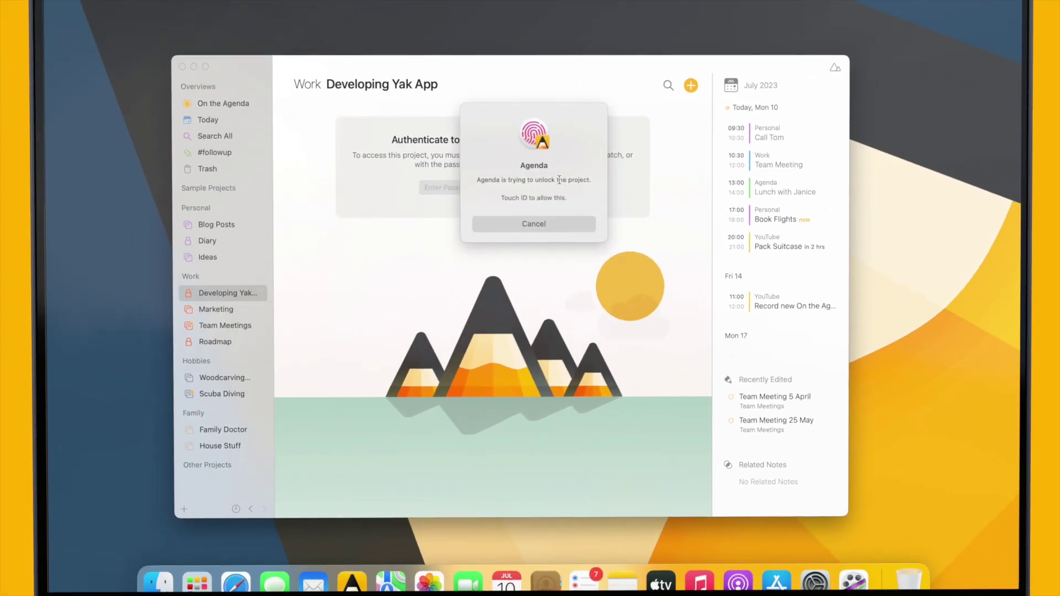
pyautogui.click(226, 104)
pyautogui.scroll(5, 406, 245)
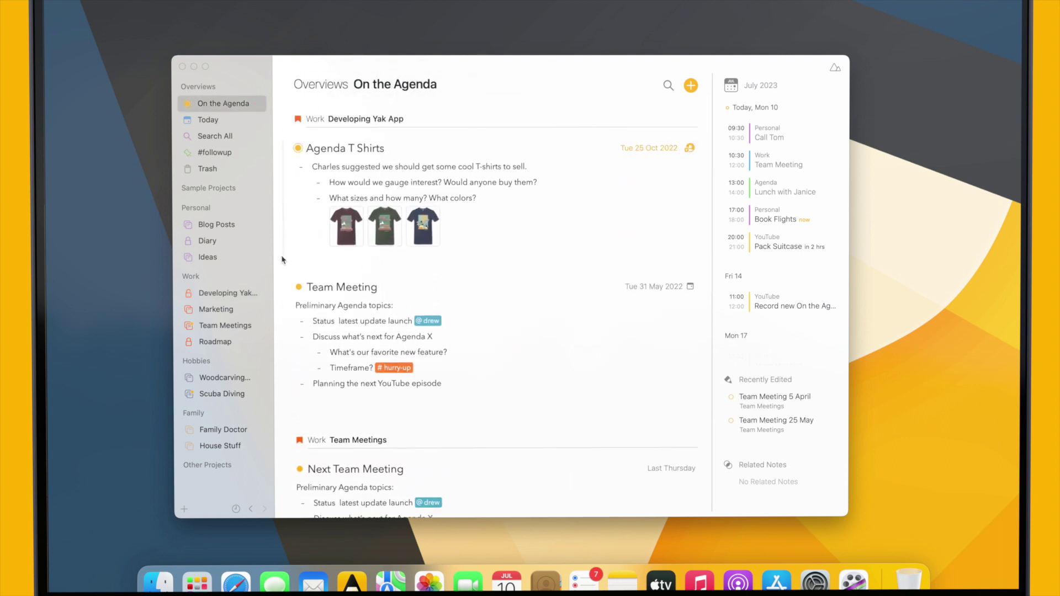
pyautogui.click(242, 297)
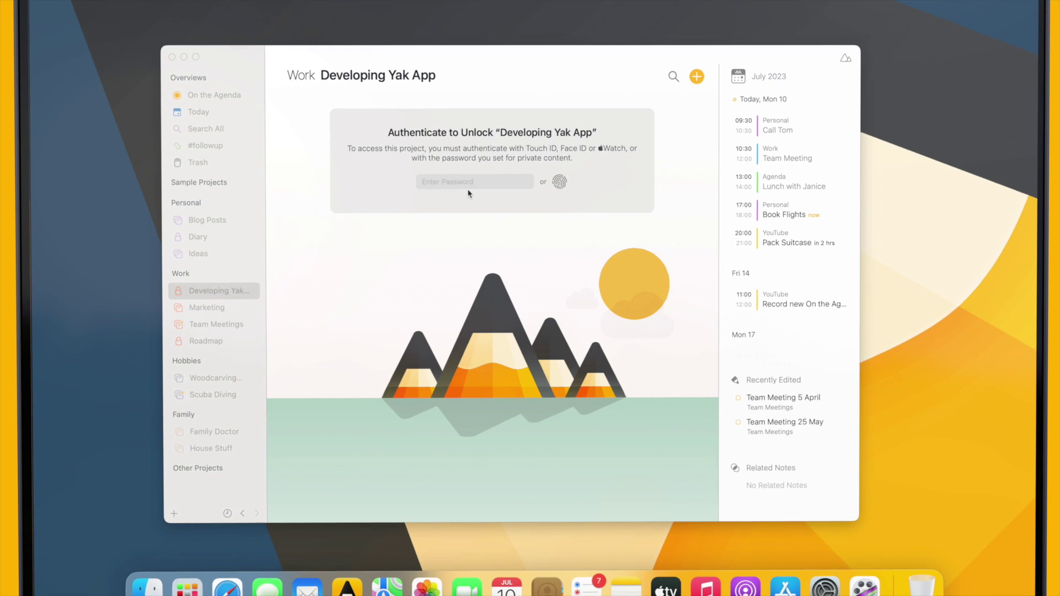
# Unlock Developing Yak App with Touch ID and view its notes in On the Agenda.
pyautogui.click(560, 182)
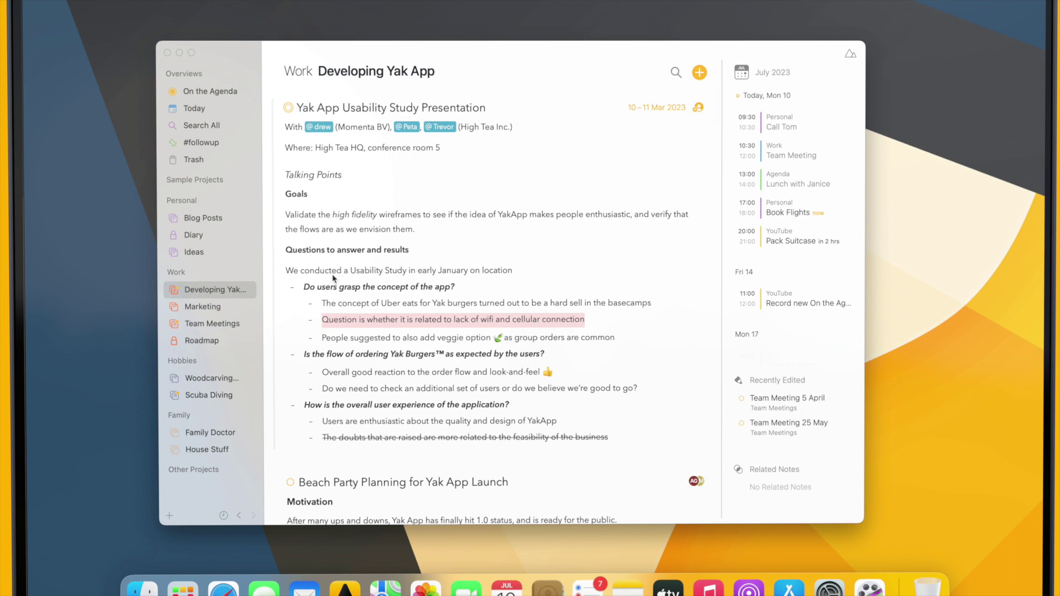
pyautogui.click(233, 100)
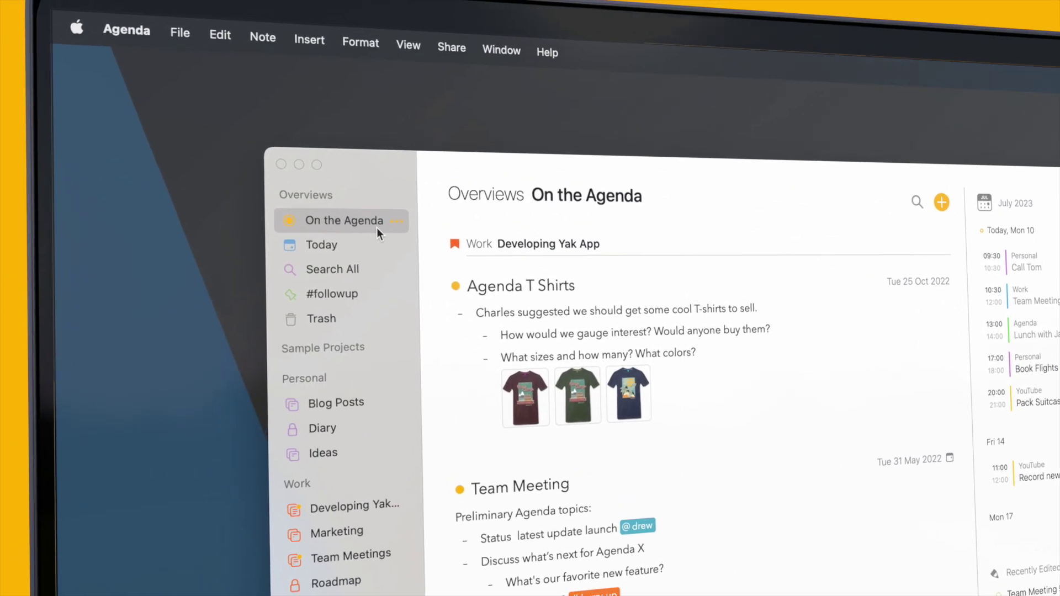
# Turn on Lock Agenda When Not in Use in Settings, then unlock the app with Touch ID.
pyautogui.click(163, 41)
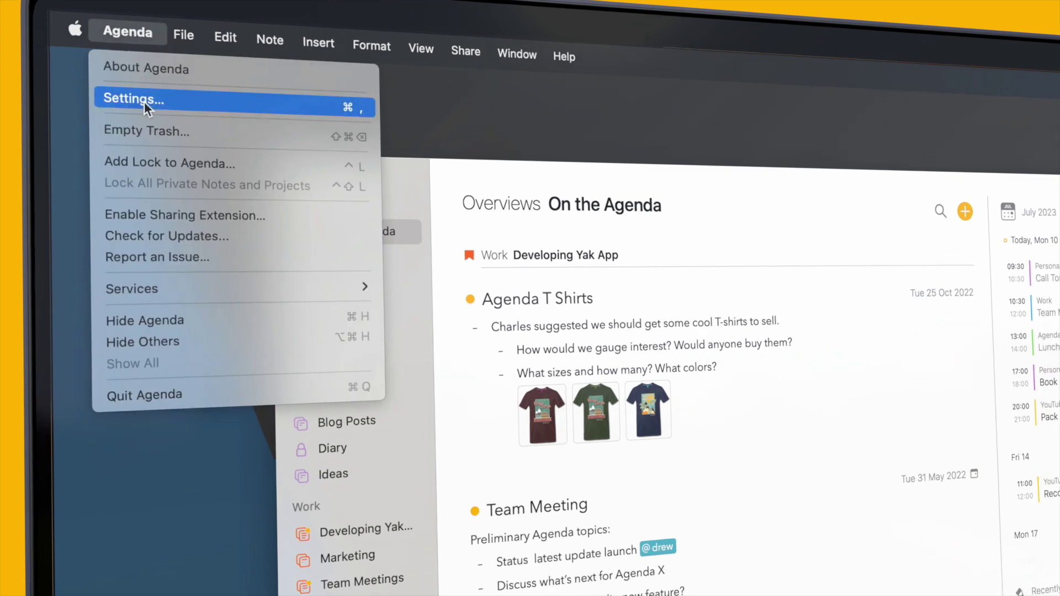
pyautogui.click(144, 101)
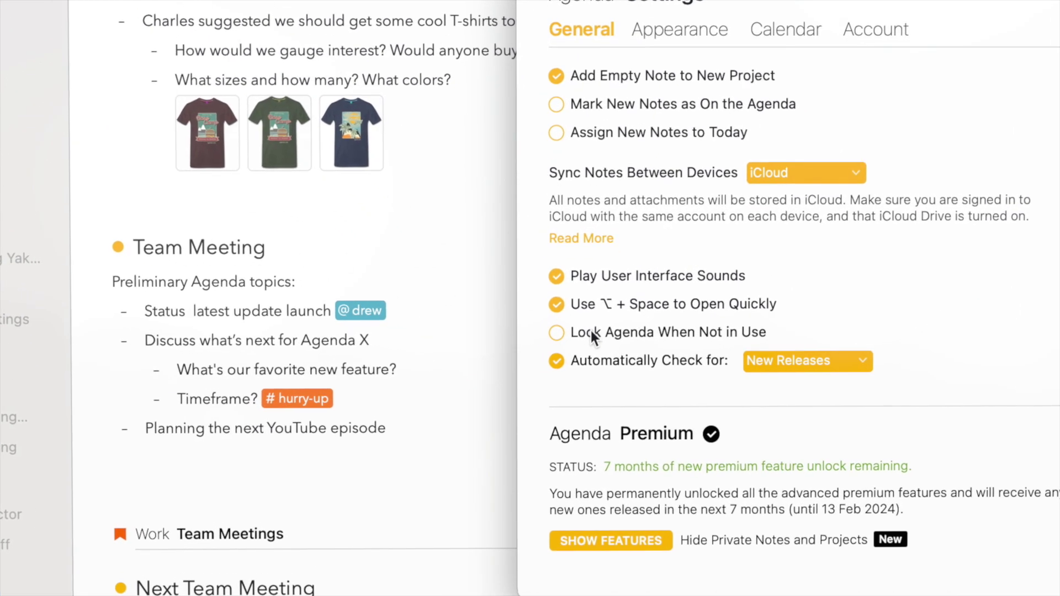
pyautogui.click(591, 332)
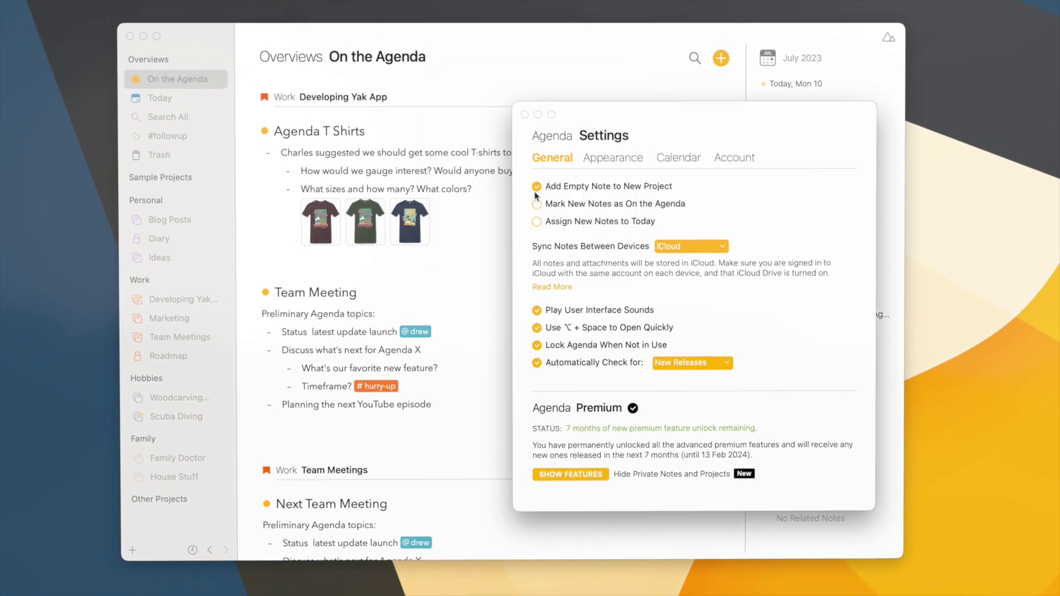
pyautogui.click(524, 116)
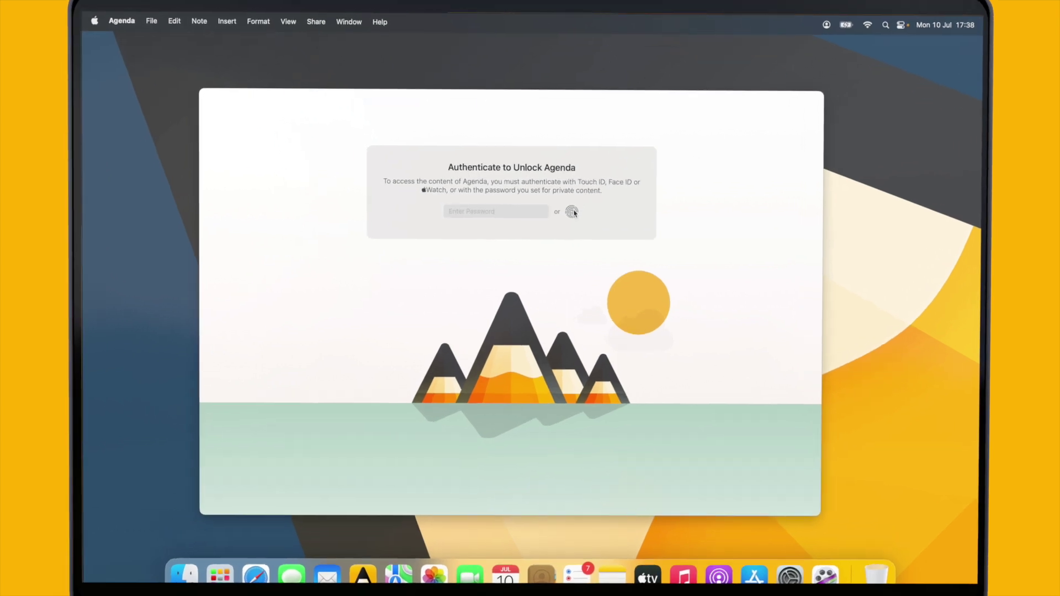
pyautogui.click(565, 219)
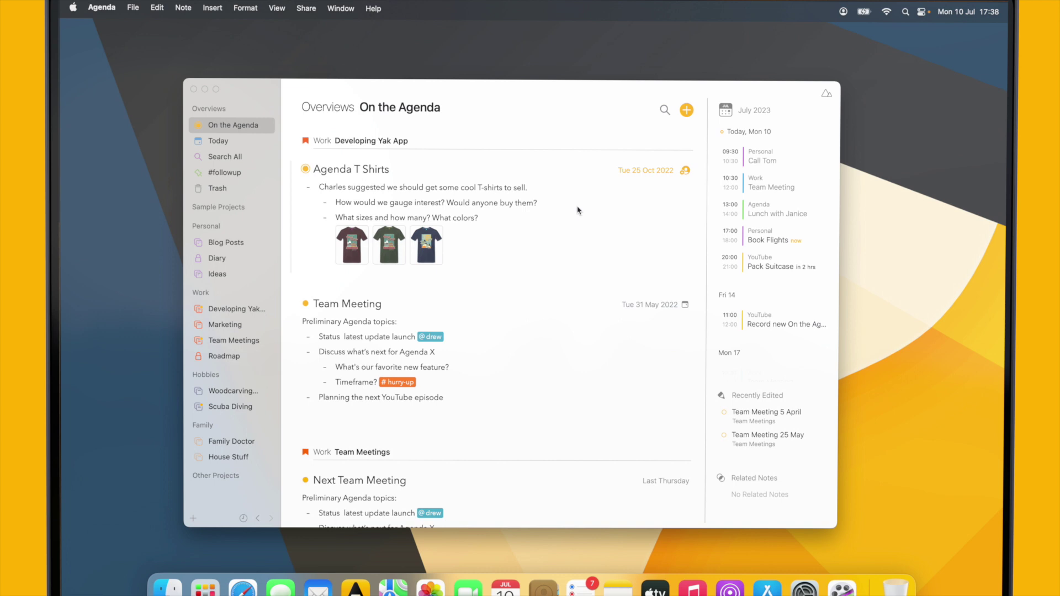
# Quit Agenda with Cmd+Q and relaunch it from the Dock.
pyautogui.press('super+q')
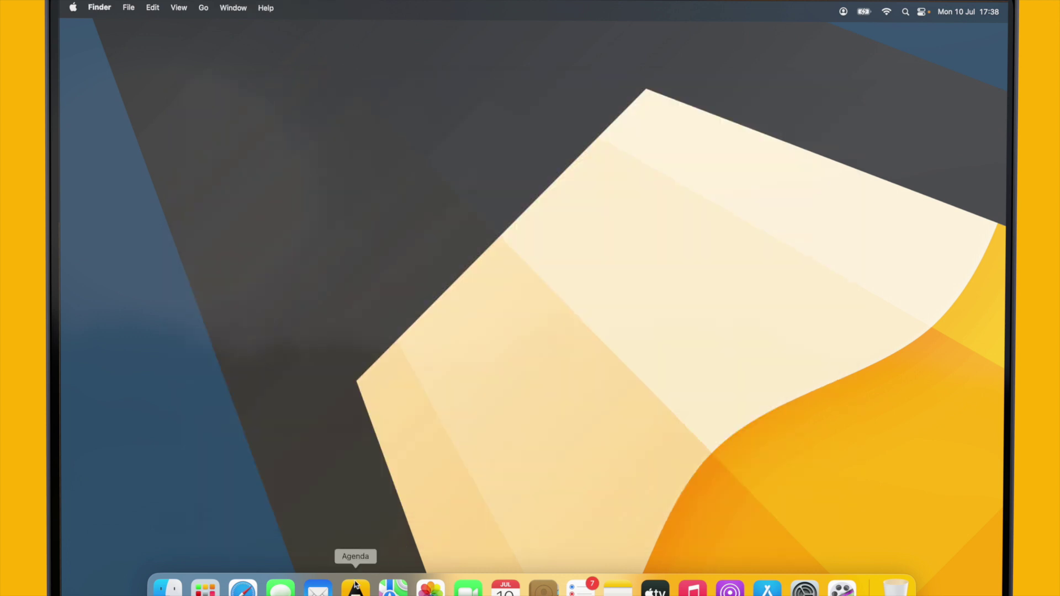
pyautogui.click(355, 589)
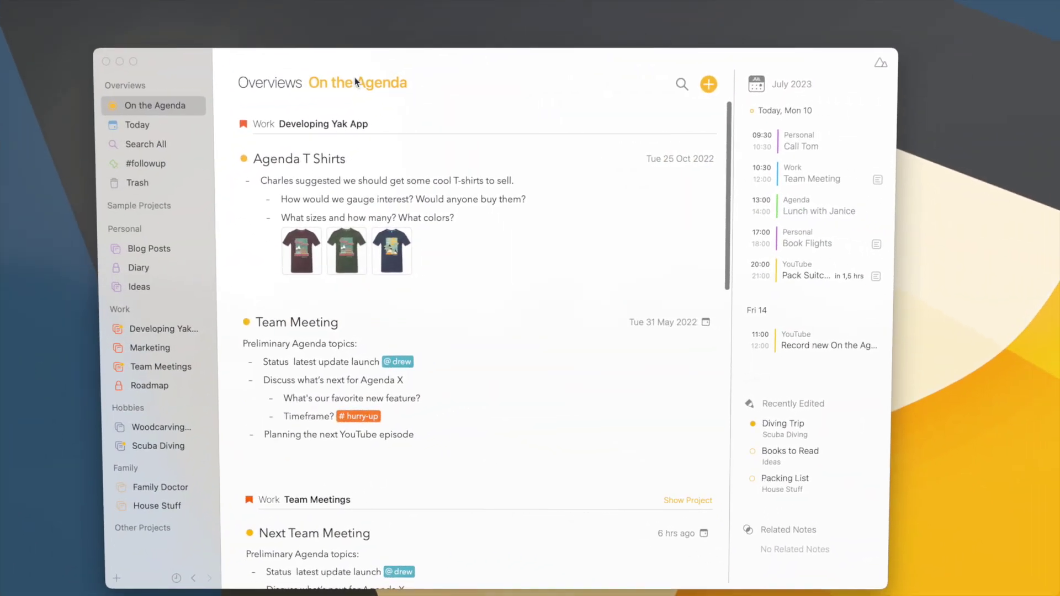
# Show the Today overview as an ungrouped note list and open the Books to Read note.
pyautogui.click(356, 82)
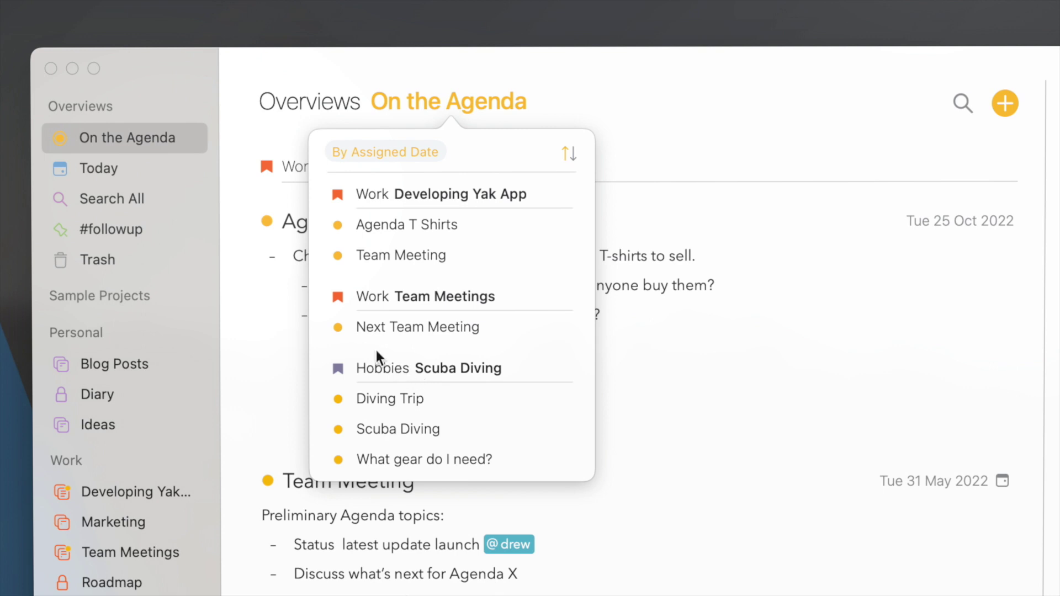
pyautogui.click(142, 167)
pyautogui.scroll(-3, 368, 289)
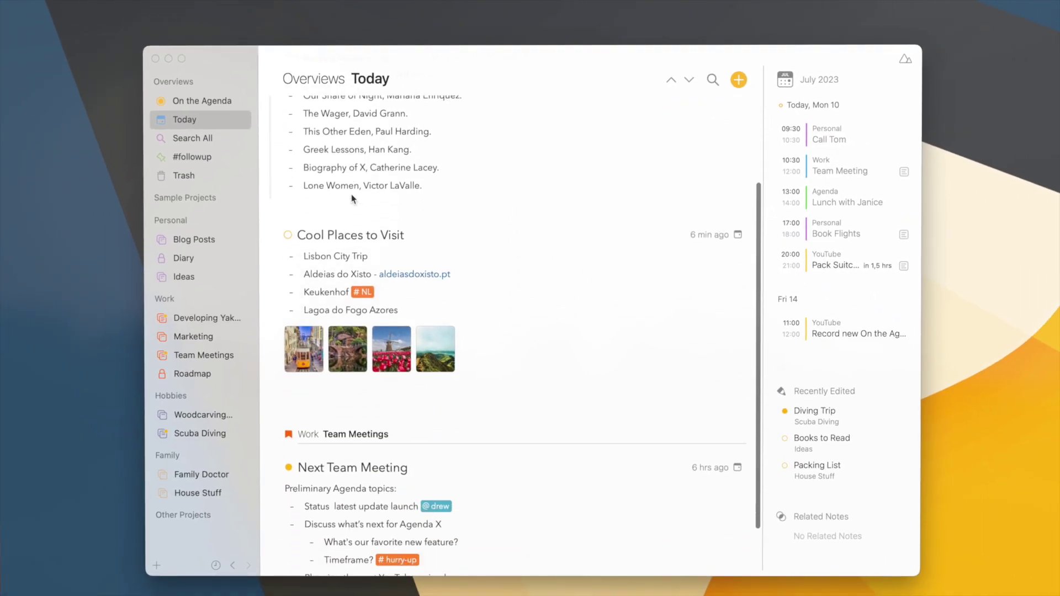
pyautogui.scroll(-2, 352, 196)
pyautogui.scroll(5, 352, 196)
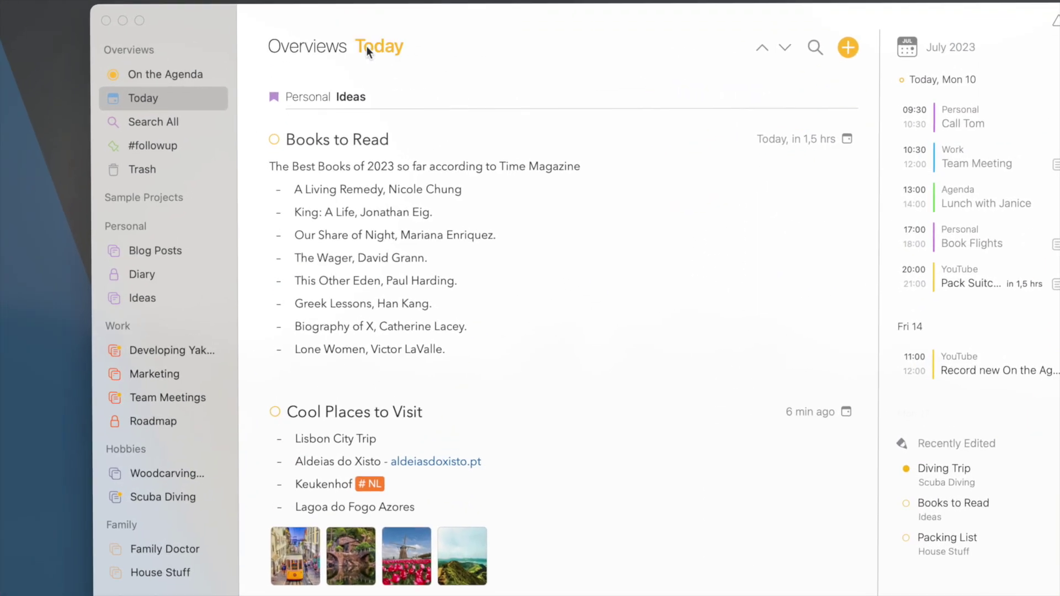
pyautogui.click(366, 45)
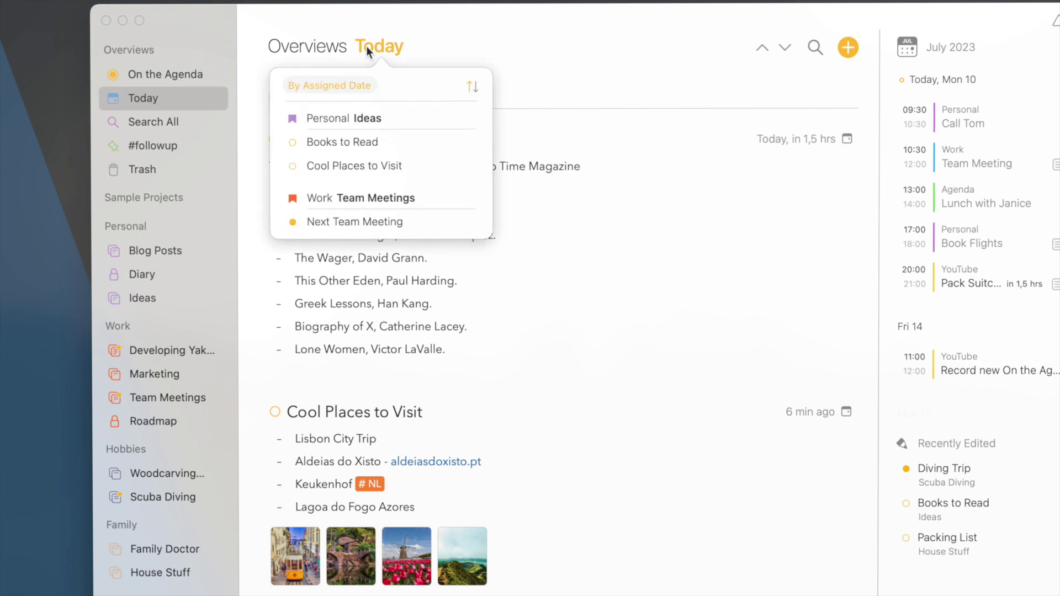
pyautogui.click(358, 84)
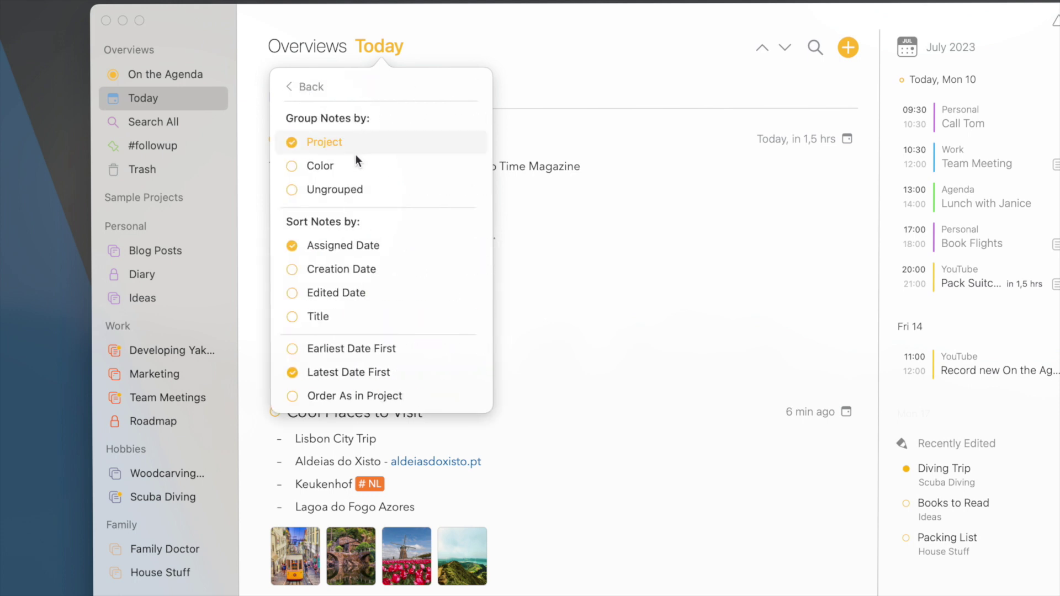
pyautogui.click(346, 189)
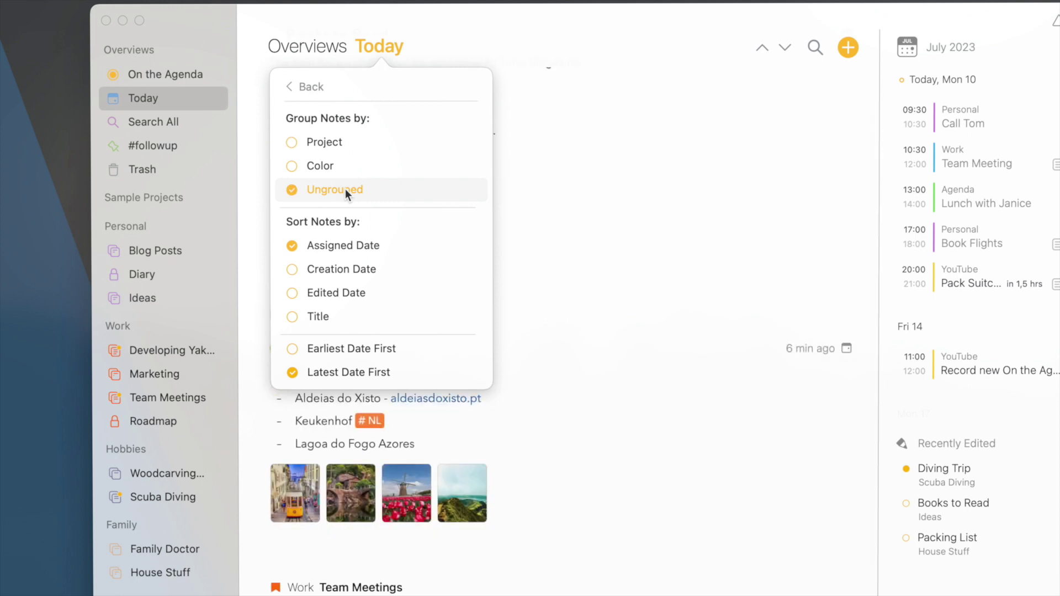
pyautogui.click(576, 237)
pyautogui.scroll(2, 567, 253)
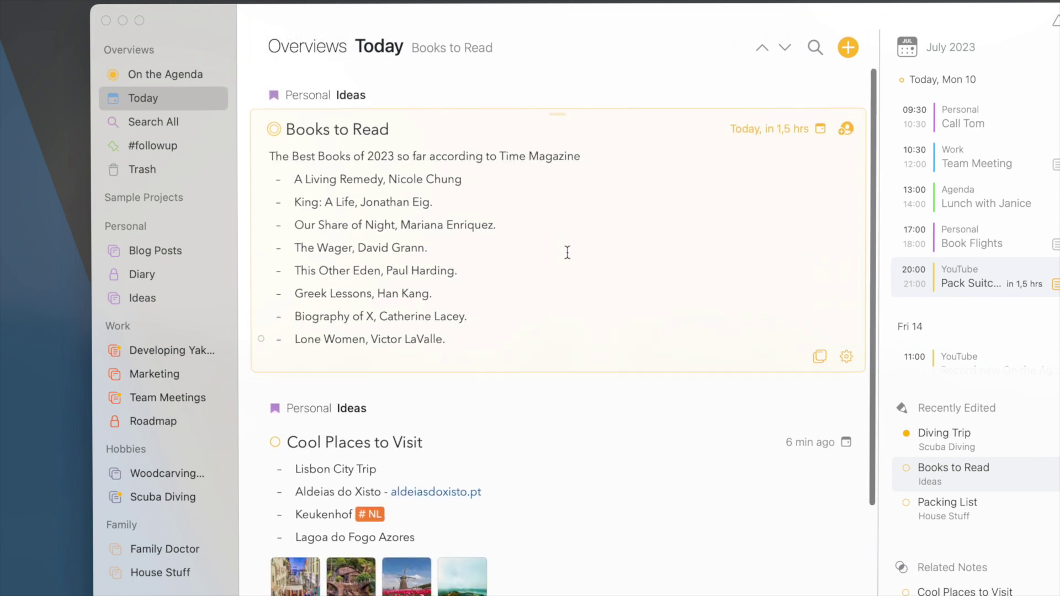
pyautogui.scroll(-2, 567, 252)
pyautogui.scroll(-4, 567, 252)
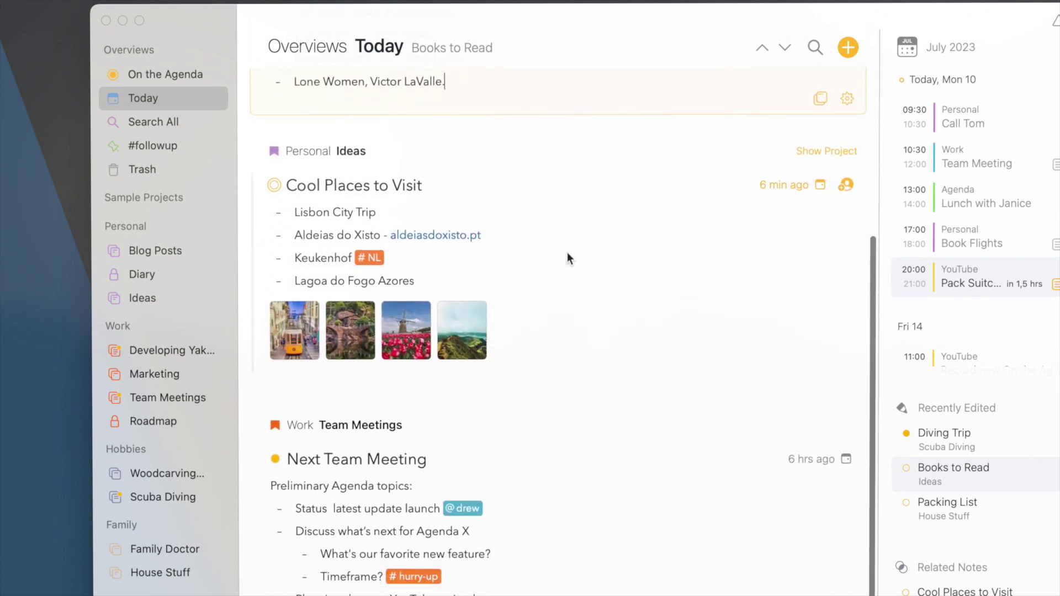
# Make On the Agenda ungrouped, sorted by title A to Z, and jump to 'What gear do I need?'.
pyautogui.click(158, 78)
pyautogui.click(370, 45)
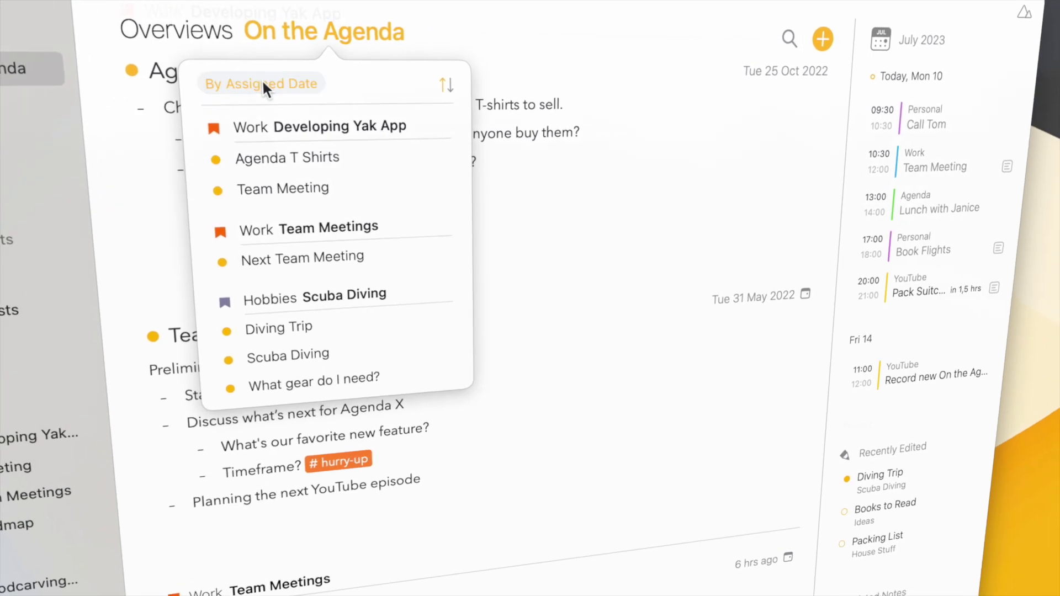
pyautogui.click(263, 84)
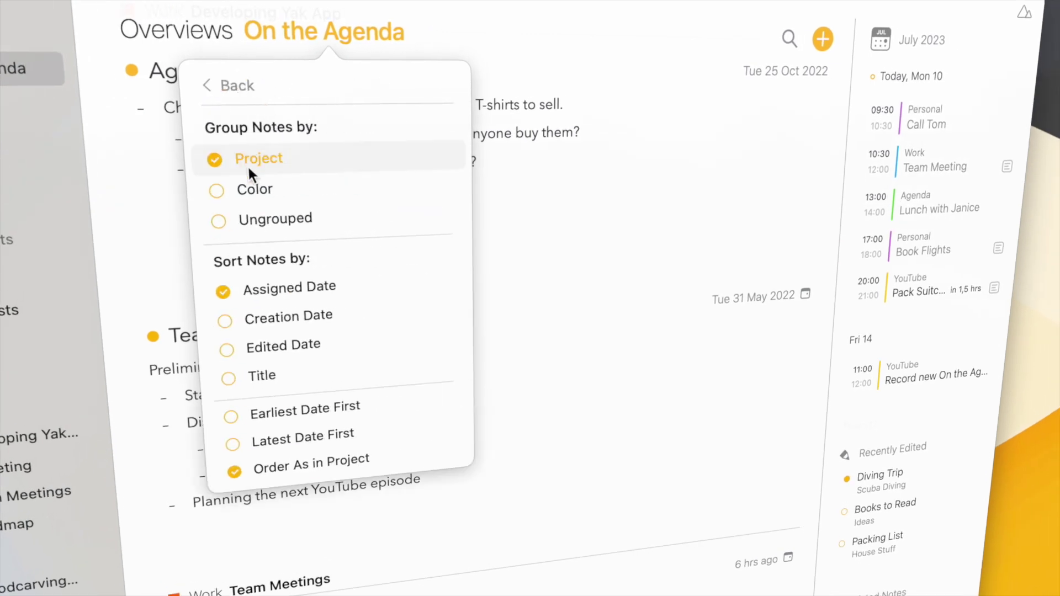
pyautogui.click(241, 217)
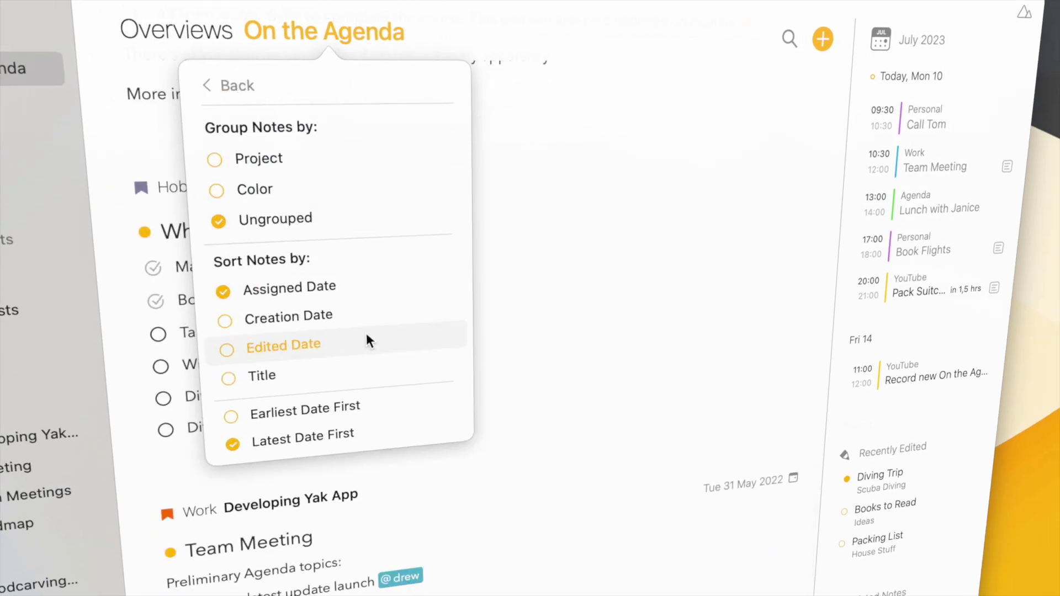
pyautogui.click(337, 375)
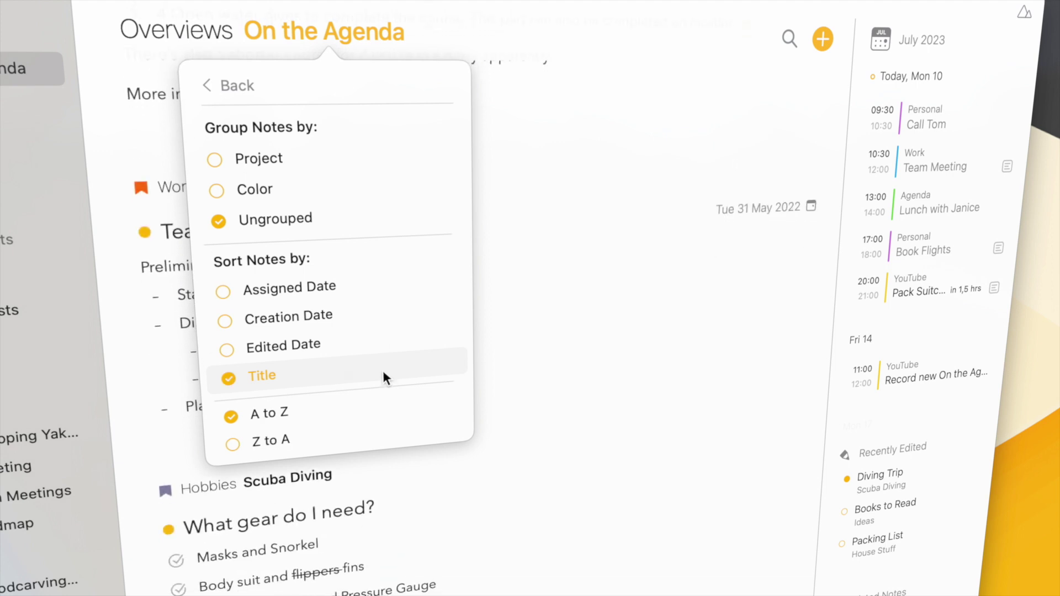
pyautogui.click(691, 363)
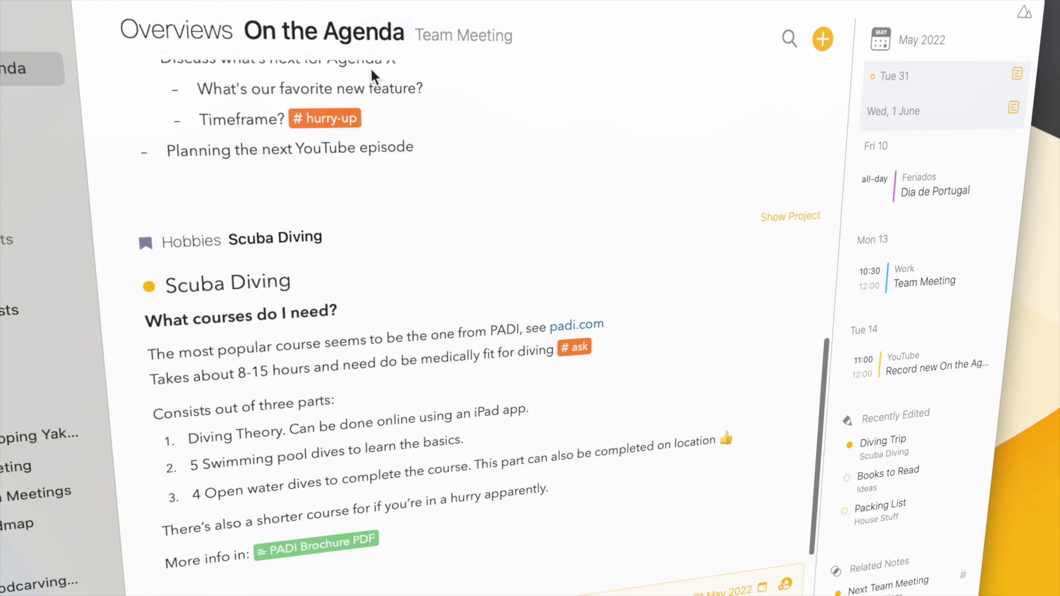
pyautogui.click(356, 39)
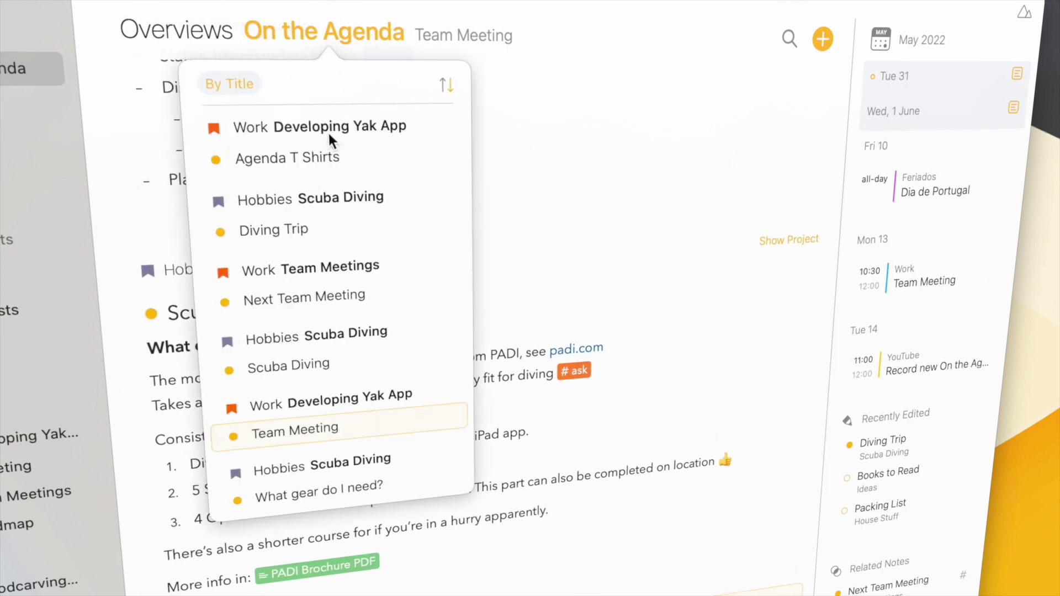
pyautogui.click(287, 489)
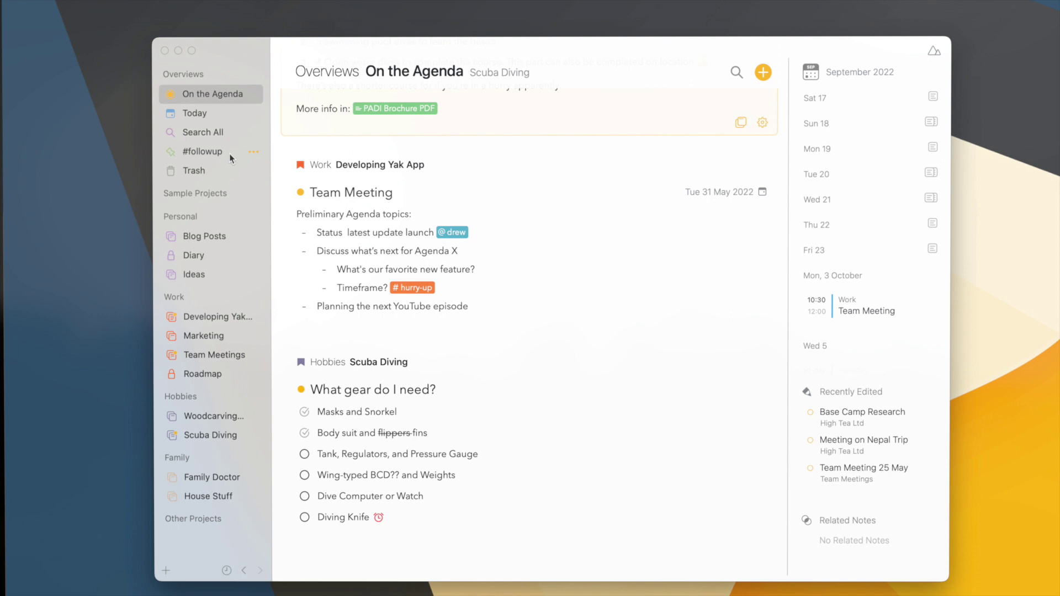
# Open the #followup overview and group its notes by color.
pyautogui.click(211, 151)
pyautogui.click(391, 70)
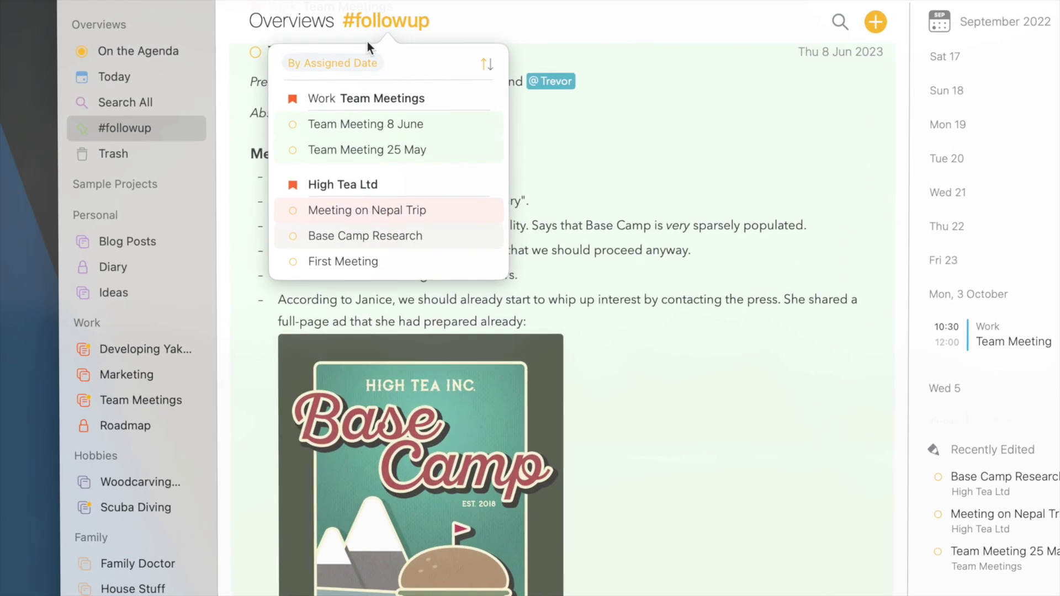
pyautogui.click(361, 63)
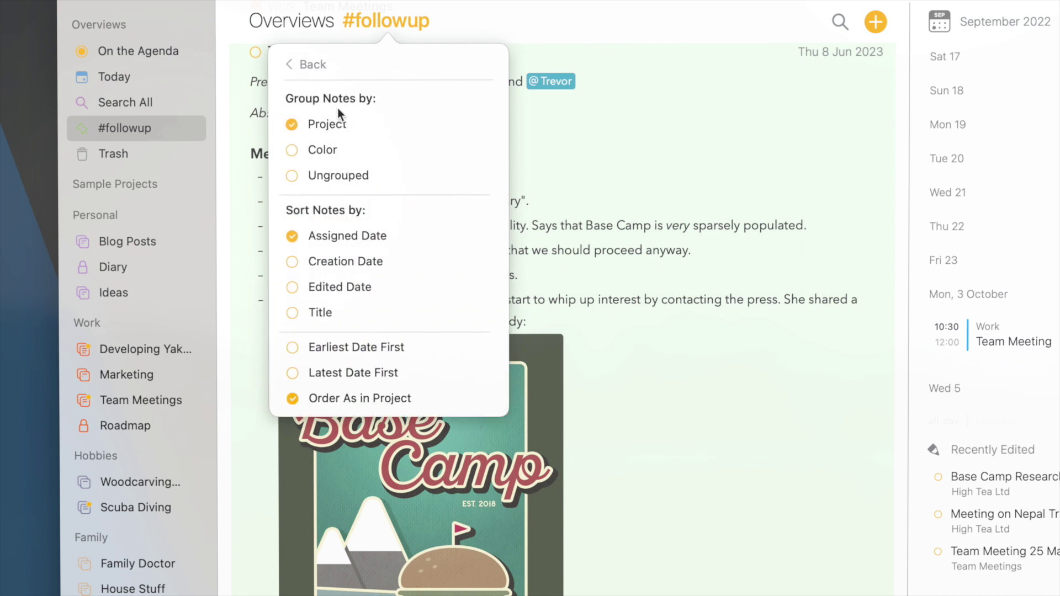
pyautogui.click(324, 144)
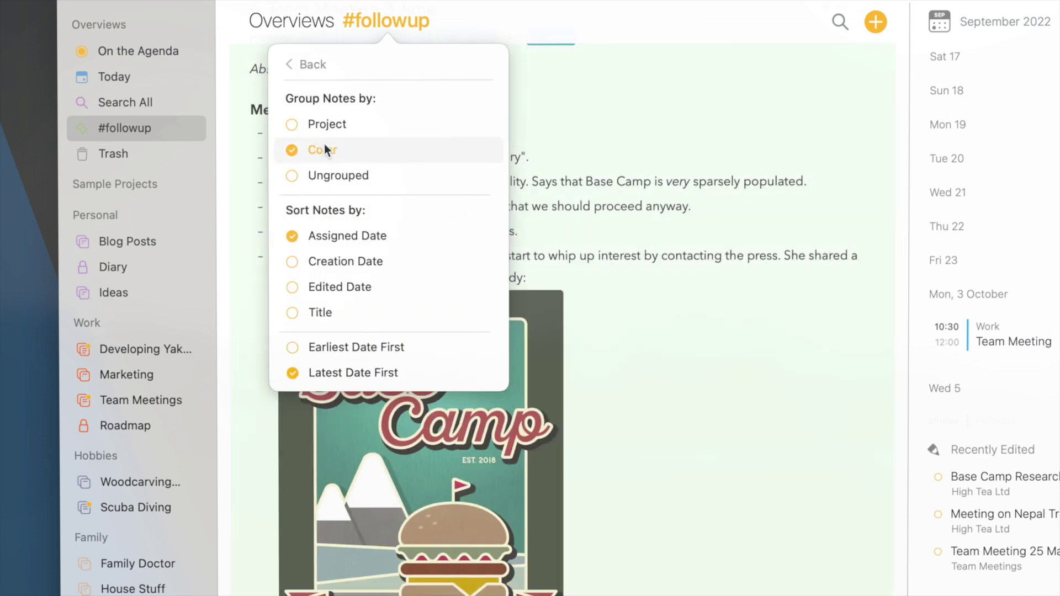
pyautogui.click(639, 120)
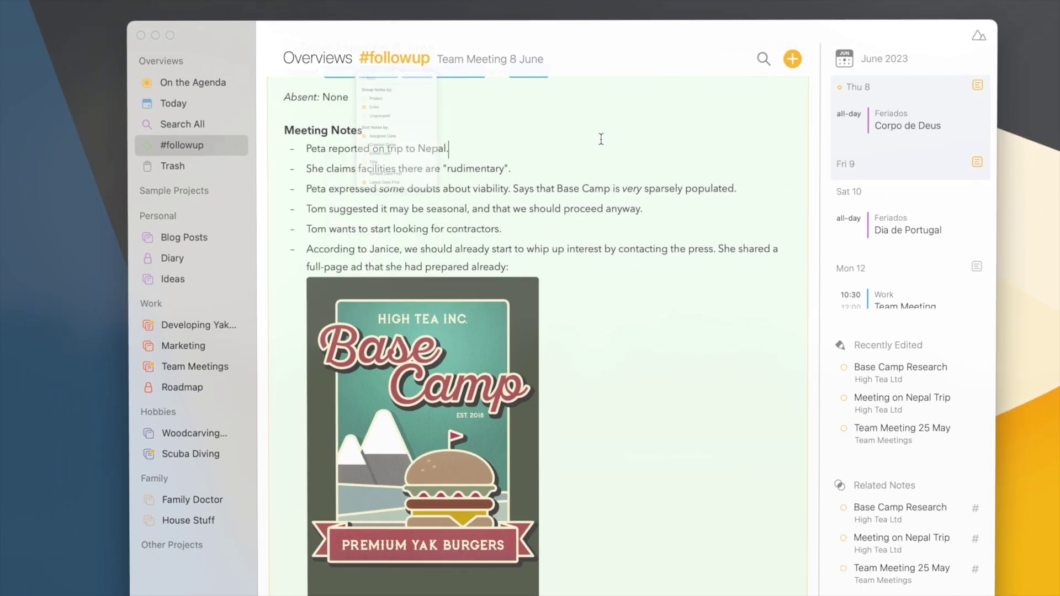
pyautogui.scroll(-20, 679, 287)
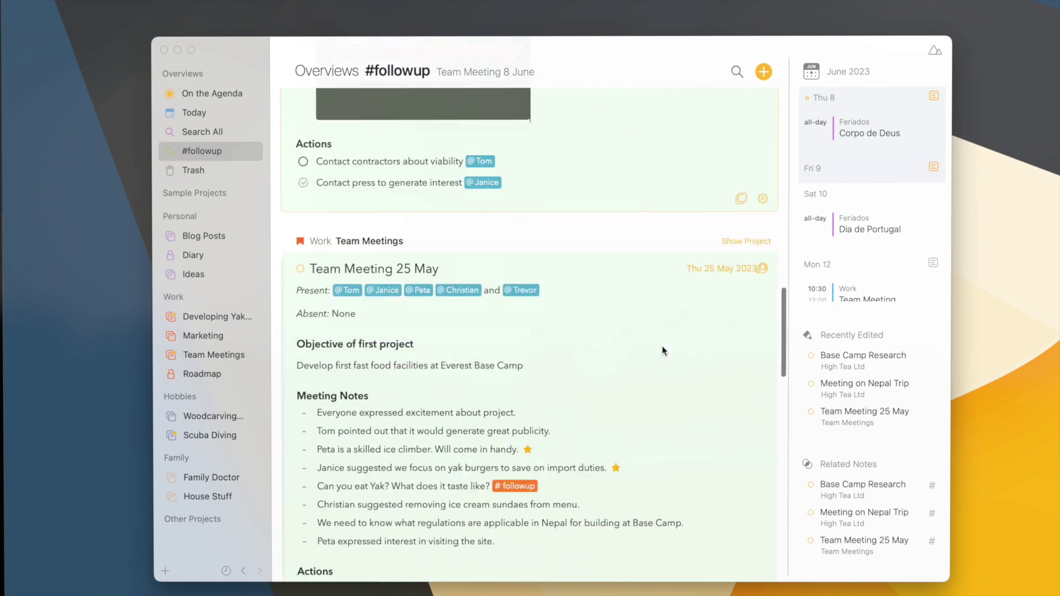
pyautogui.scroll(5, 414, 134)
pyautogui.scroll(15, 415, 136)
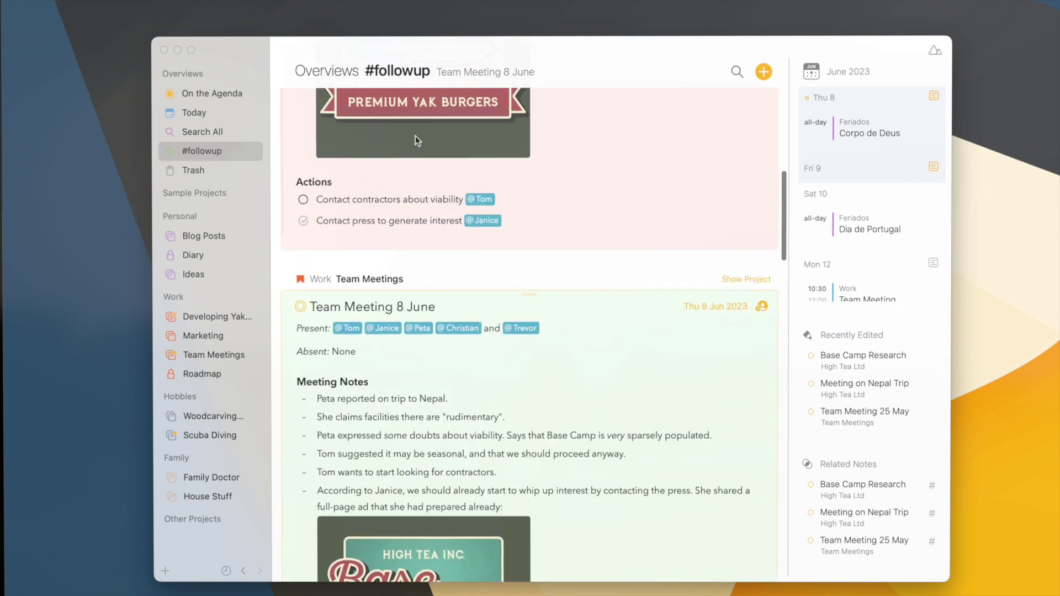
# Reverse the #followup note order and restore it, keeping latest date first.
pyautogui.click(399, 74)
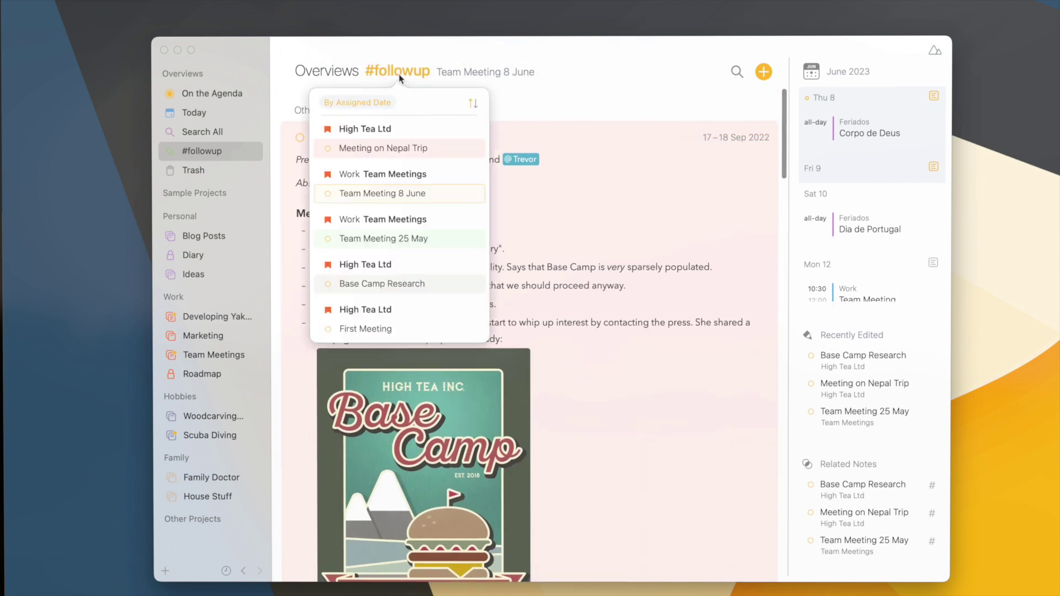
pyautogui.click(478, 104)
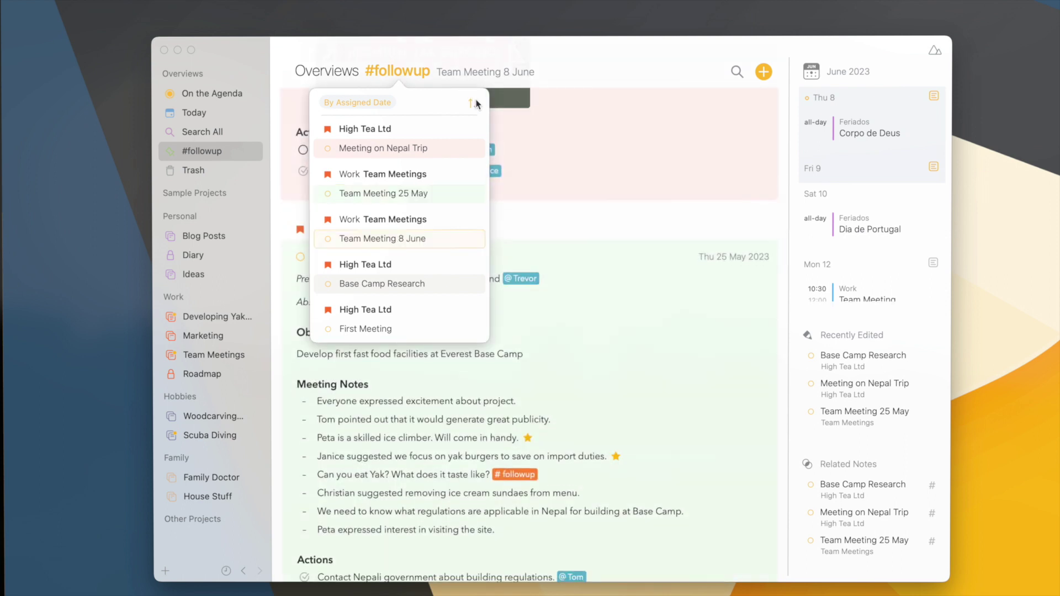
pyautogui.click(477, 104)
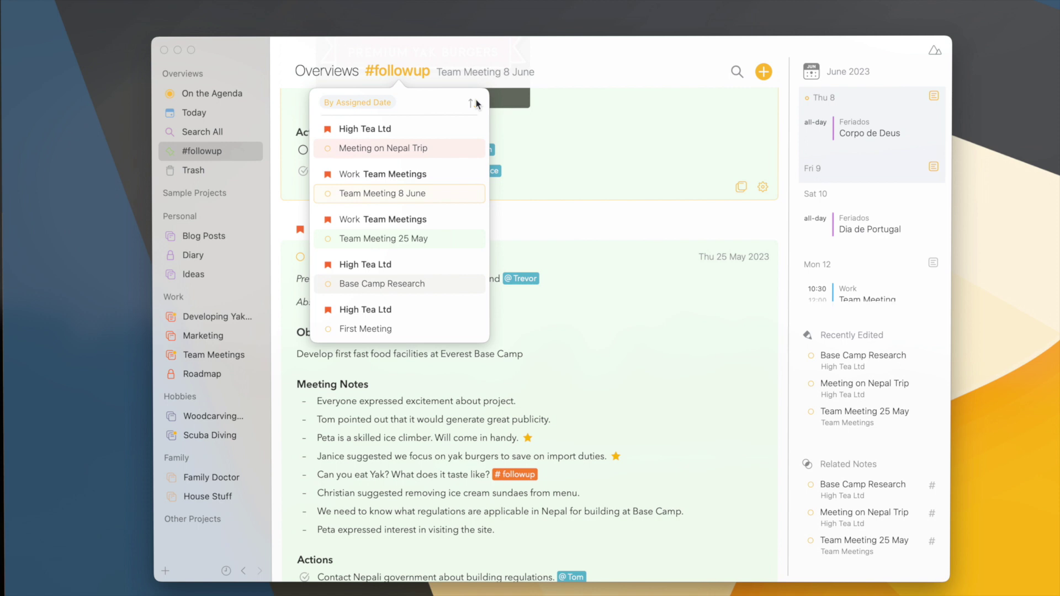
pyautogui.click(358, 102)
pyautogui.click(571, 214)
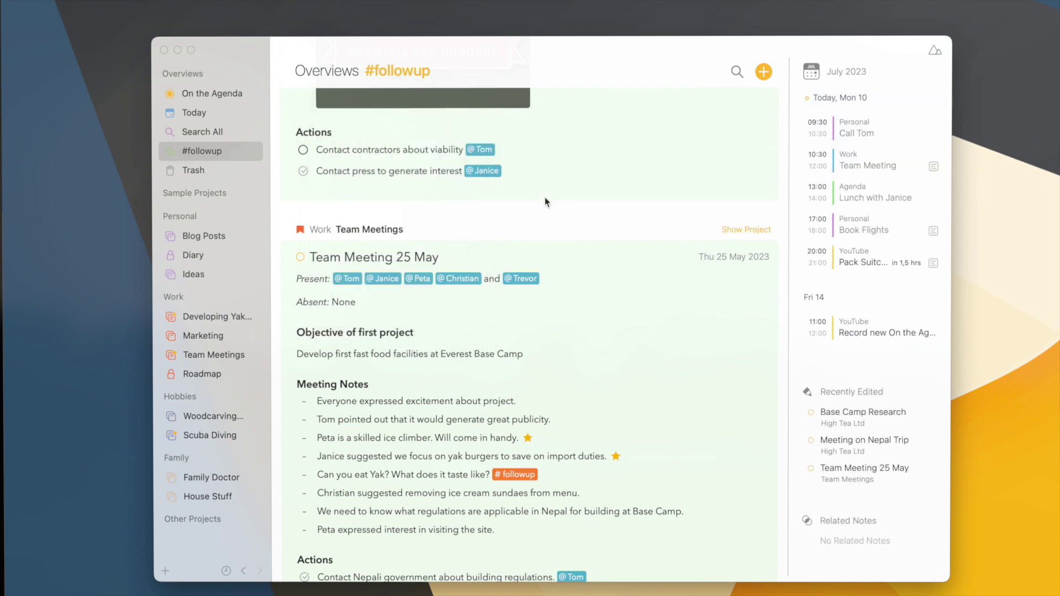
# Give the Team Meeting 25 May note a purple background.
pyautogui.click(301, 258)
pyautogui.click(345, 172)
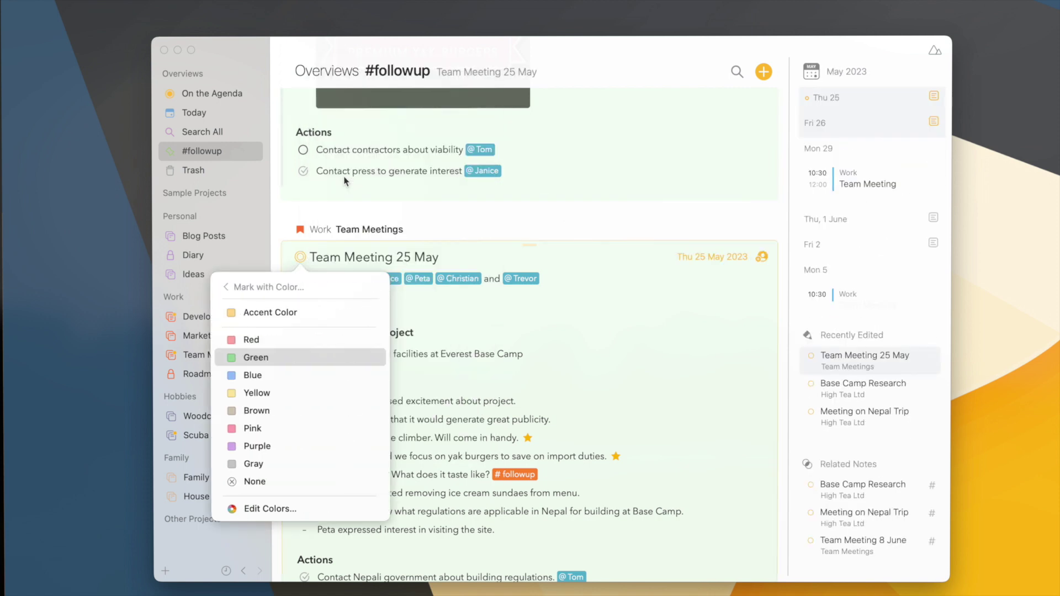
pyautogui.click(272, 447)
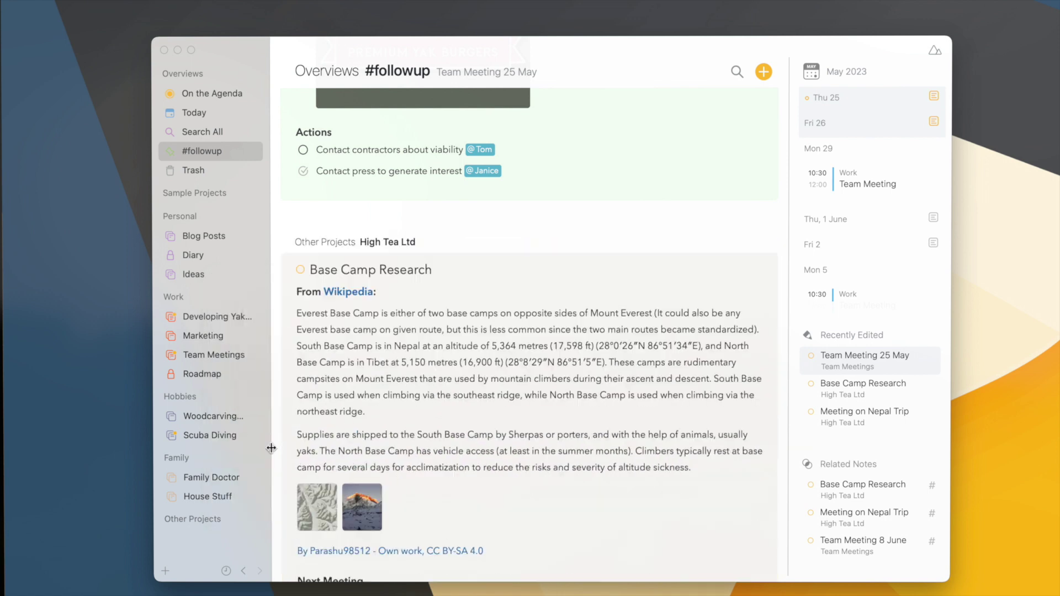
pyautogui.scroll(-10, 319, 354)
pyautogui.scroll(-4, 320, 359)
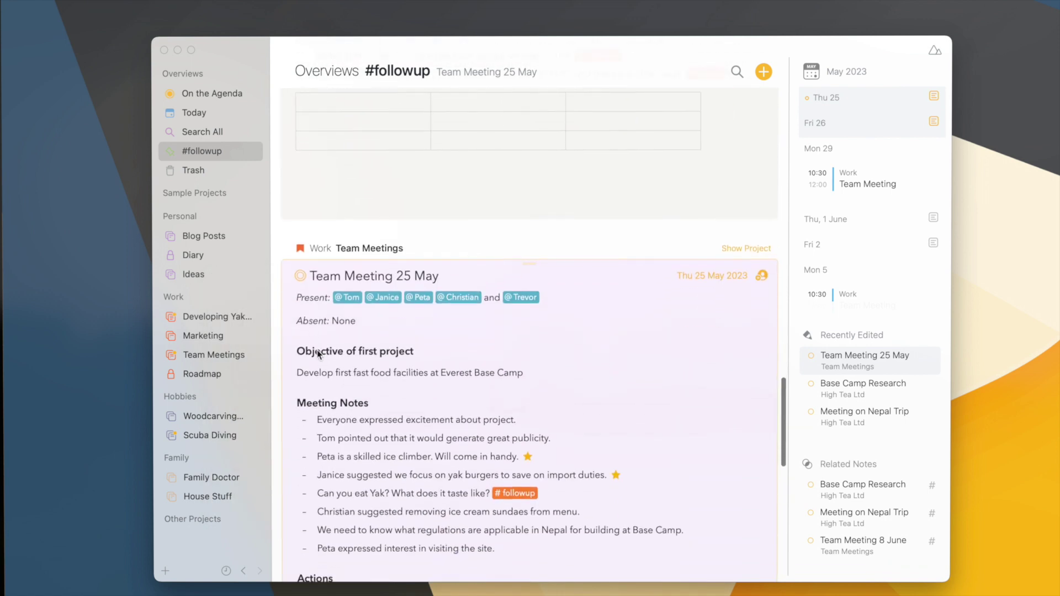
# Open the Edit Colors window for the note color list.
pyautogui.click(300, 276)
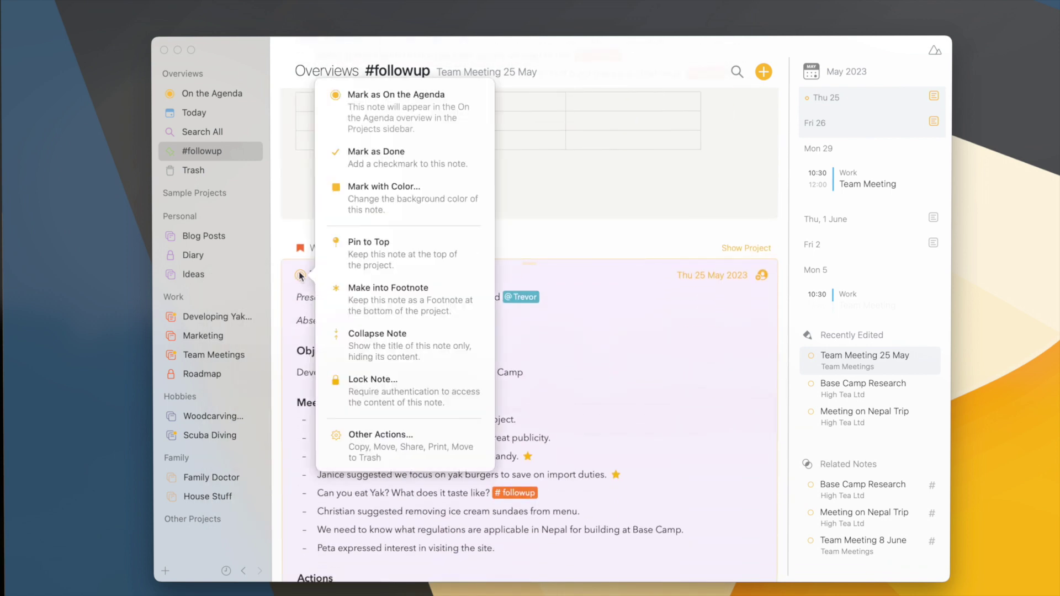
pyautogui.click(384, 187)
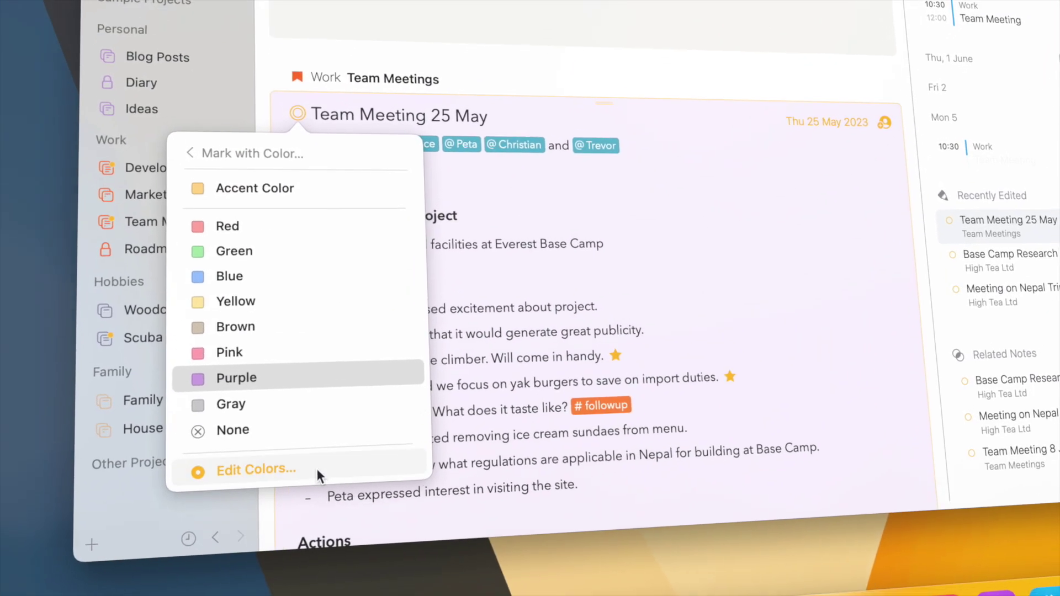
pyautogui.click(317, 466)
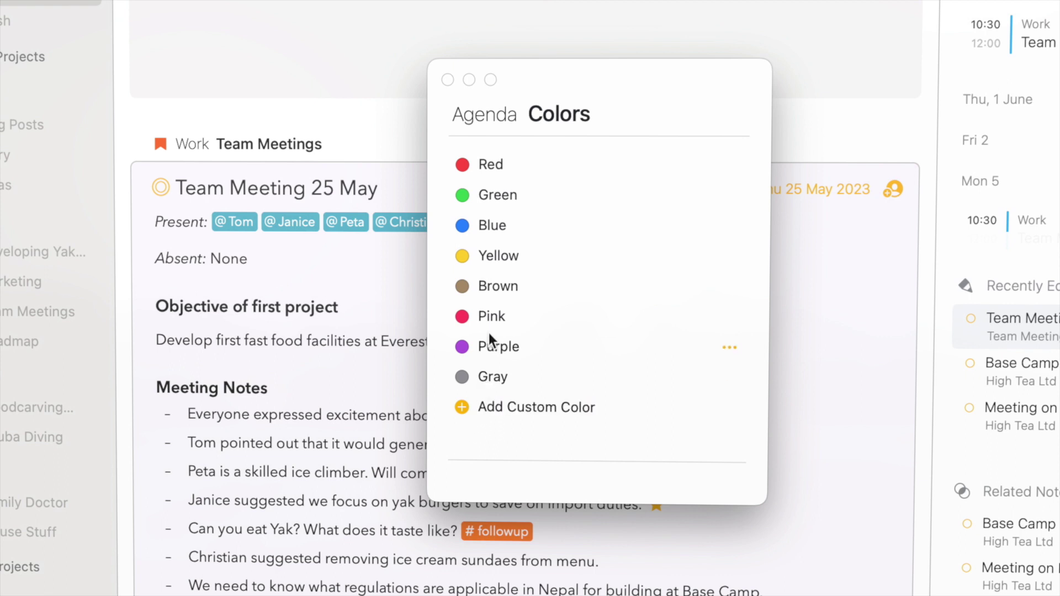
# Rename Green, Red, Yellow and Brown to Completed, Open, Important and Information.
pyautogui.doubleClick(498, 194)
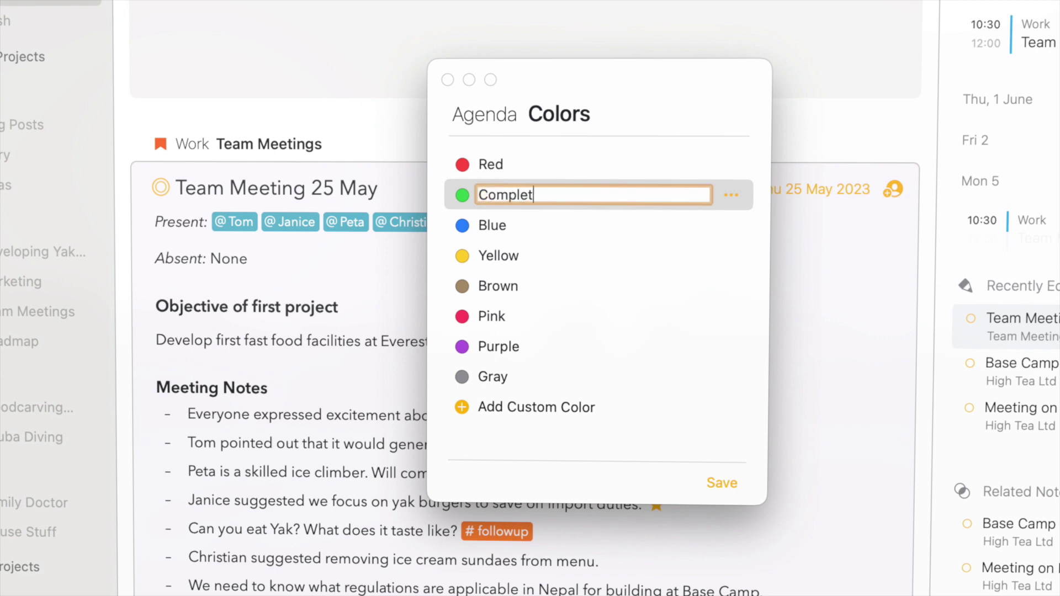
pyautogui.press('Return')
pyautogui.doubleClick(493, 166)
pyautogui.write('Open')
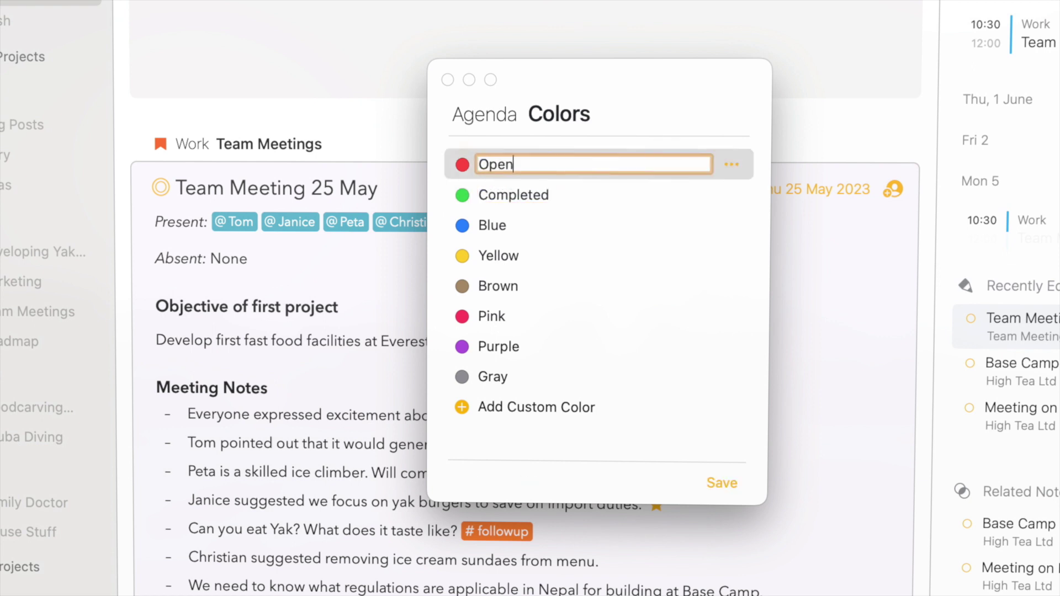
pyautogui.press('Return')
pyautogui.doubleClick(493, 256)
pyautogui.write('Important')
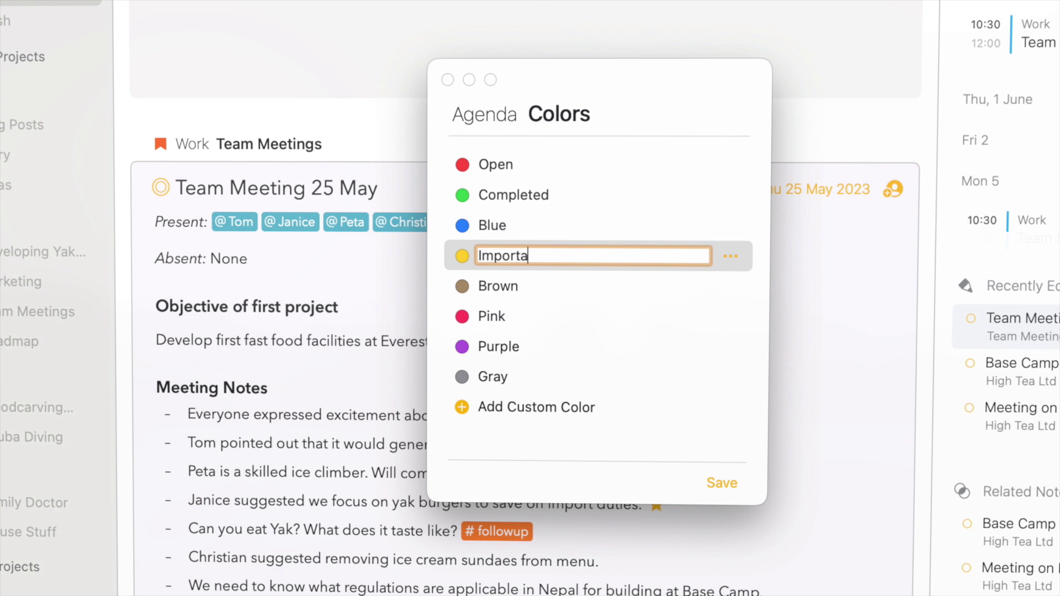
pyautogui.press('Return')
pyautogui.doubleClick(492, 283)
pyautogui.write('Information')
pyautogui.press('Return')
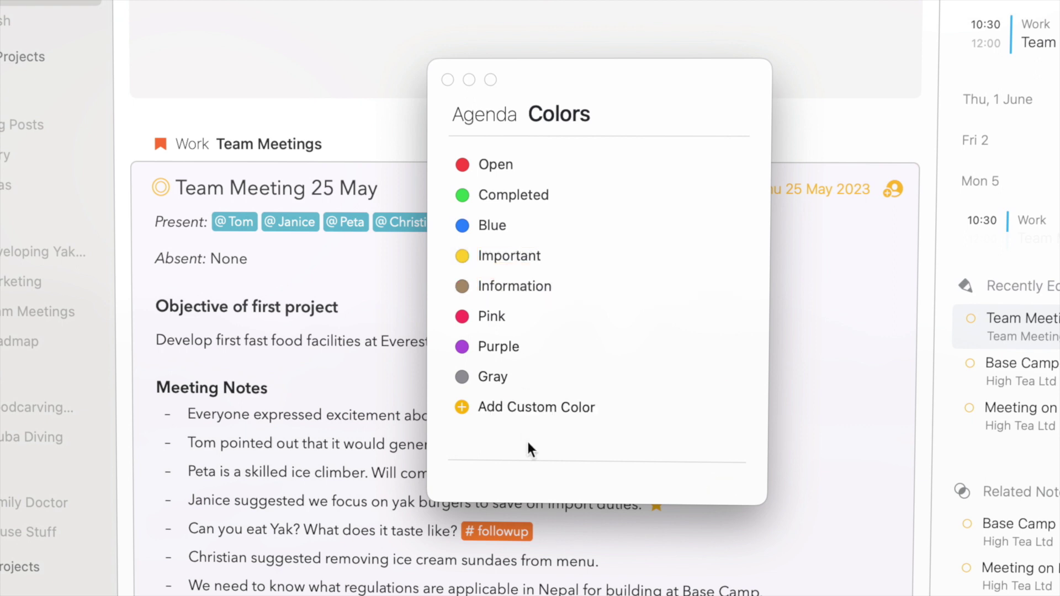
# Add a lavender custom color named Tomorrow.
pyautogui.click(525, 412)
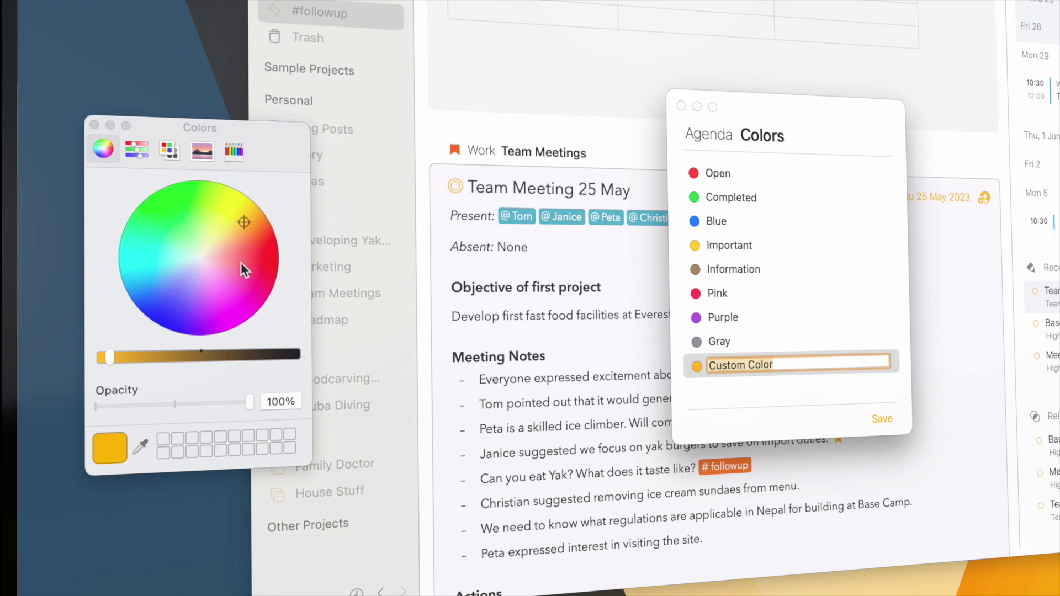
pyautogui.click(200, 270)
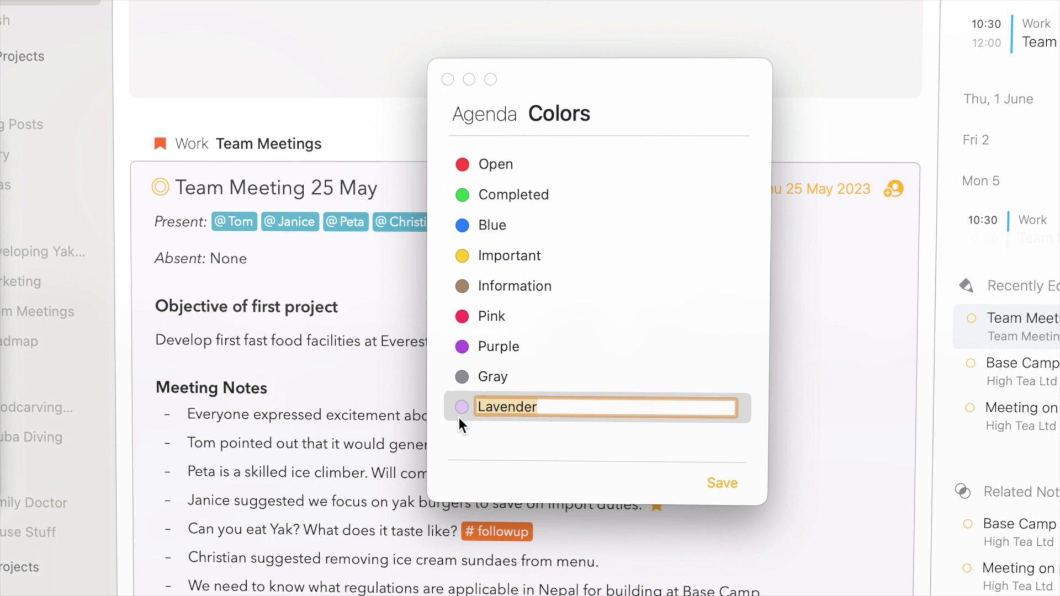
pyautogui.write('Tomorrow')
pyautogui.press('Return')
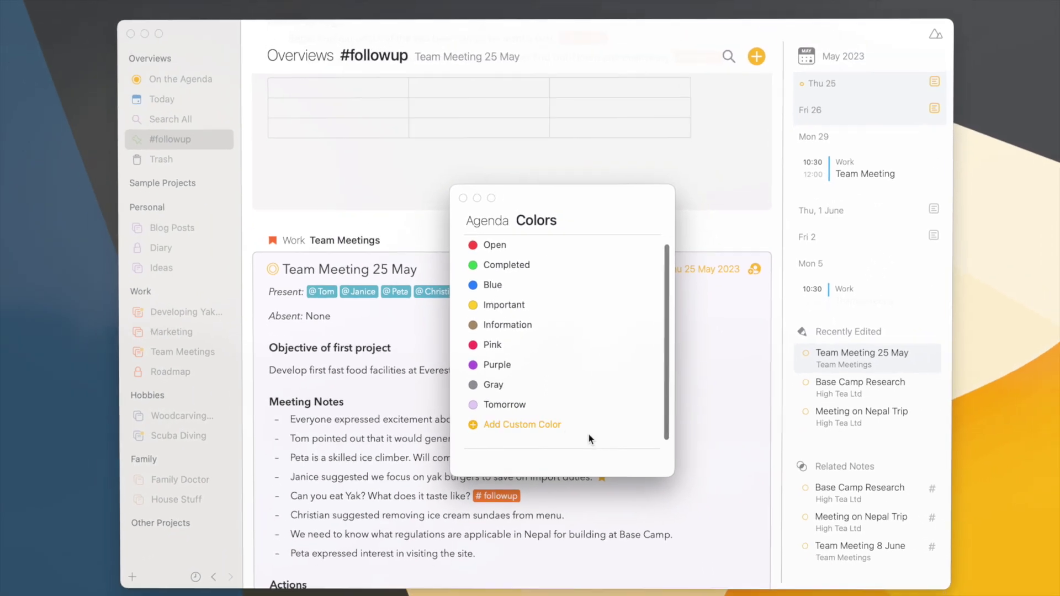
# Close the Colors window and review the renamed color choices on the Team Meeting note.
pyautogui.click(464, 208)
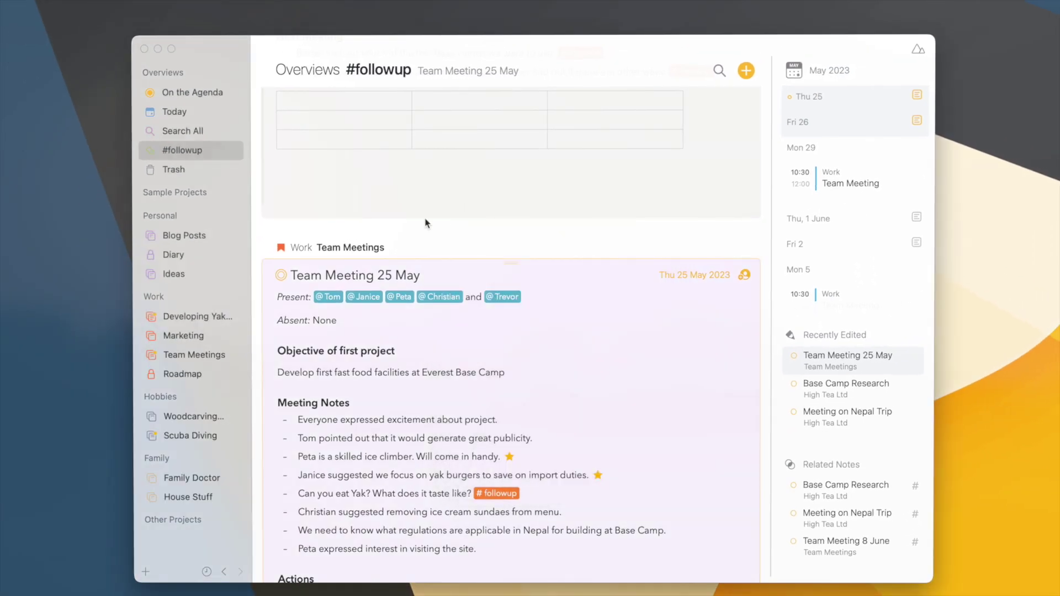
pyautogui.click(279, 276)
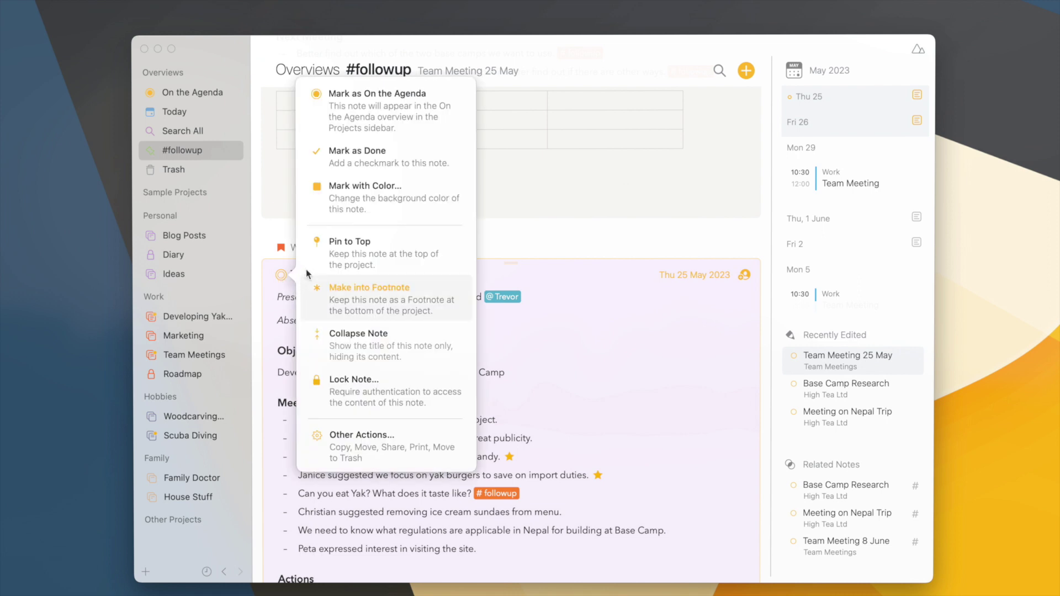
pyautogui.click(347, 198)
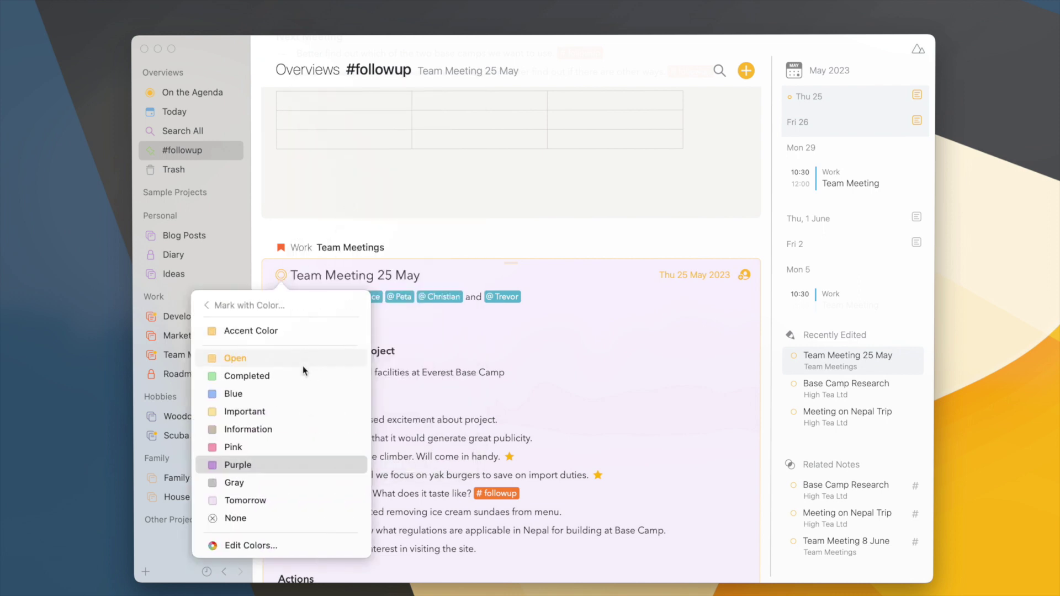
pyautogui.click(292, 500)
pyautogui.scroll(-15, 387, 354)
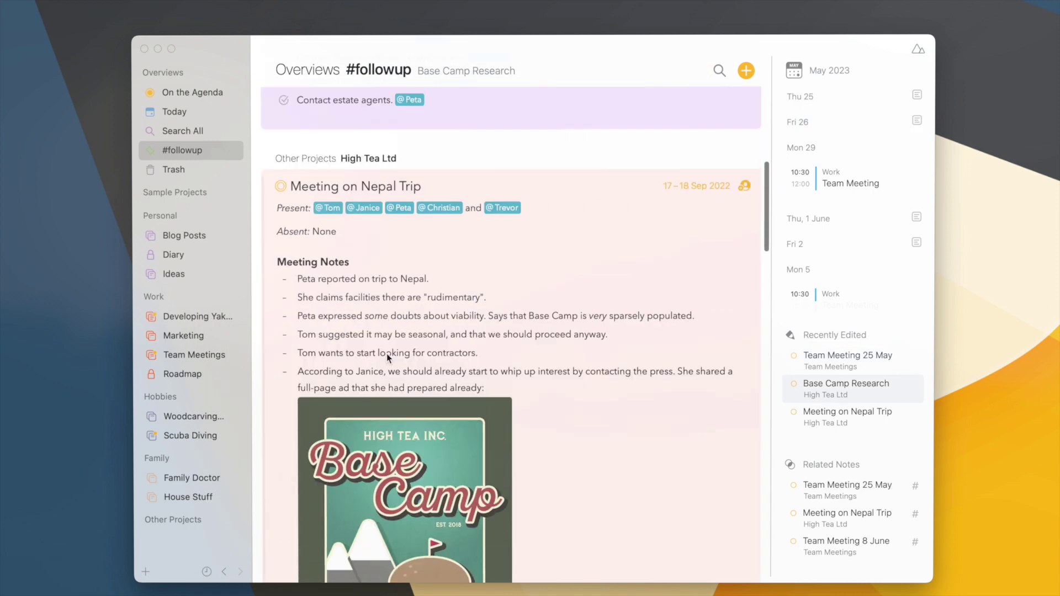
pyautogui.scroll(12, 387, 353)
pyautogui.scroll(-10, 387, 353)
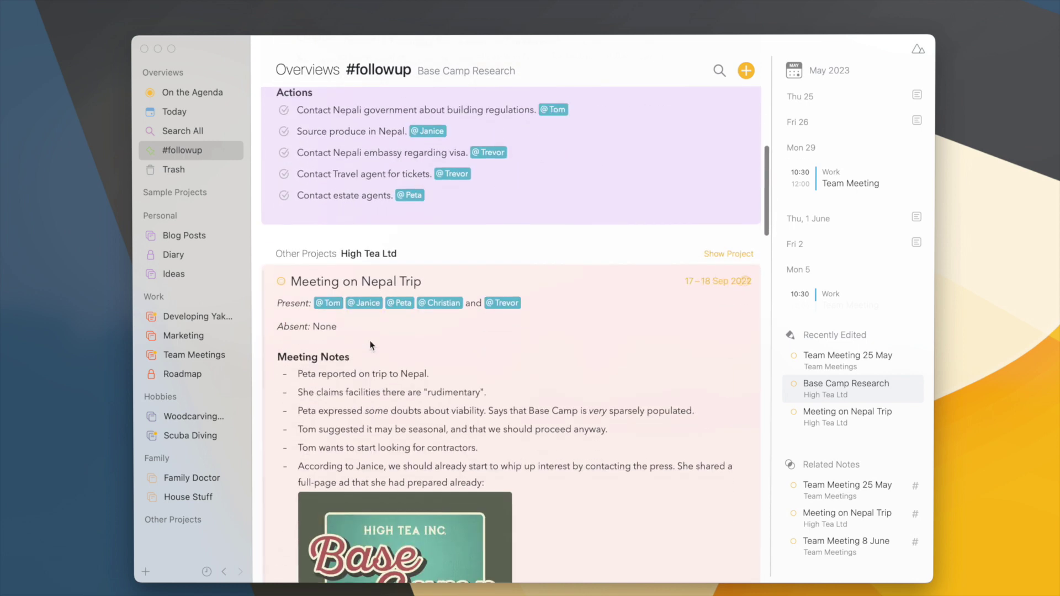
# Color the viability-doubts sentence red with the Open text color.
pyautogui.moveTo(295, 270); pyautogui.dragTo(486, 267)
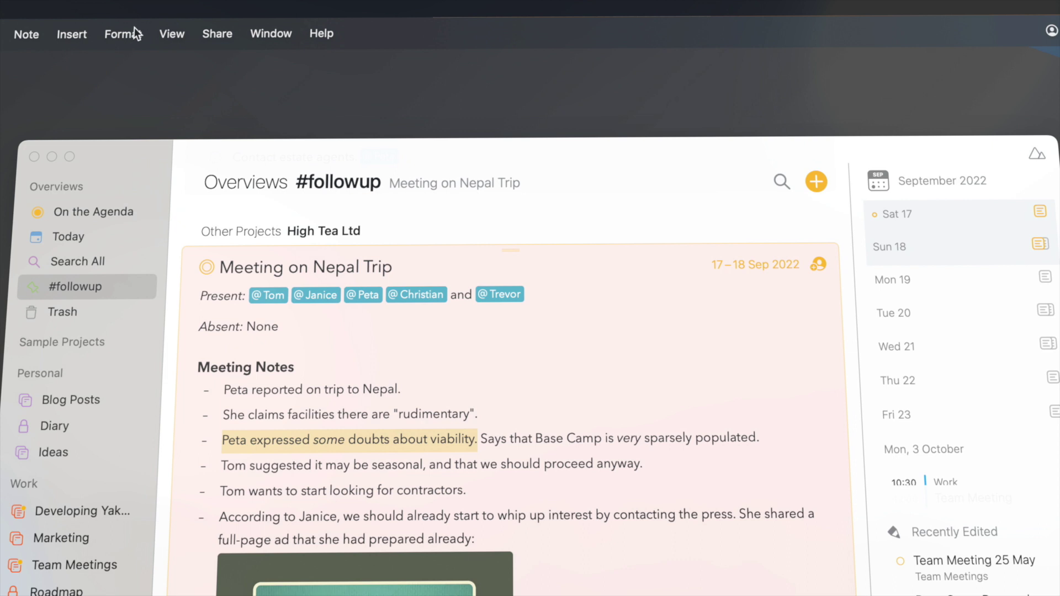
pyautogui.click(134, 33)
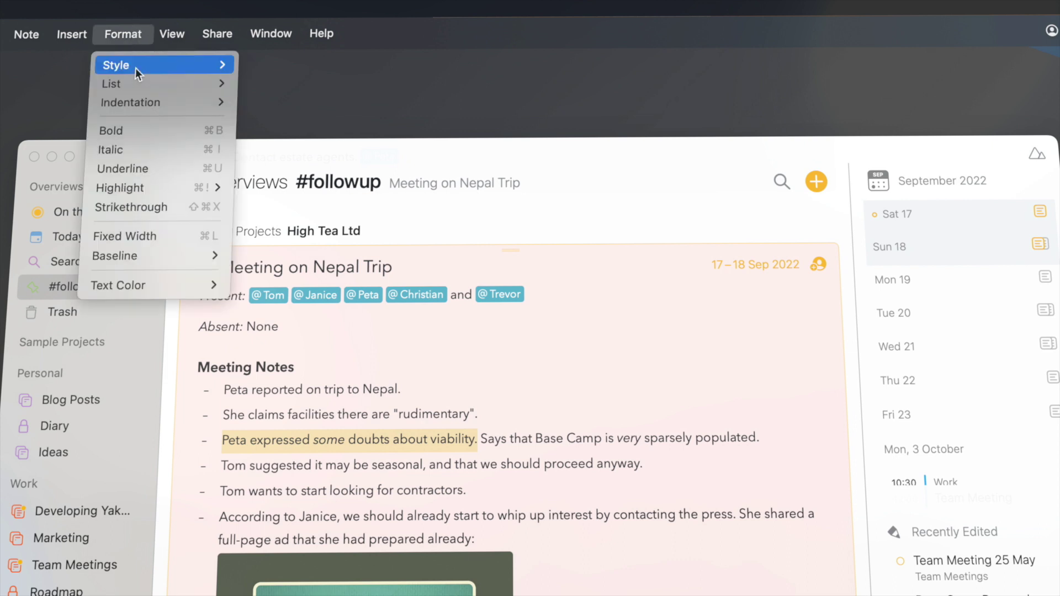
pyautogui.moveTo(160, 286)
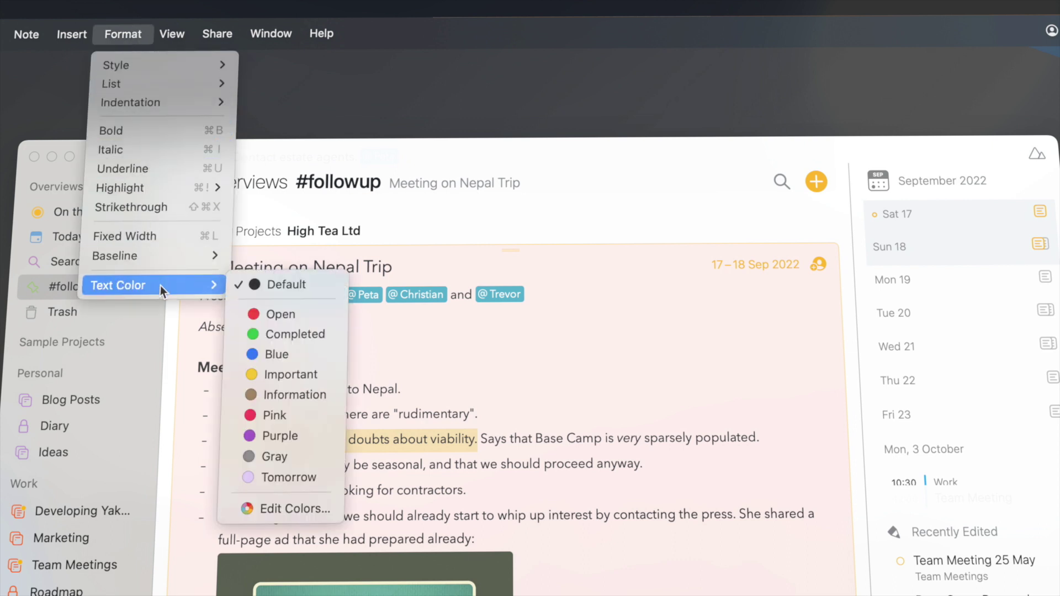
pyautogui.click(310, 316)
pyautogui.click(464, 466)
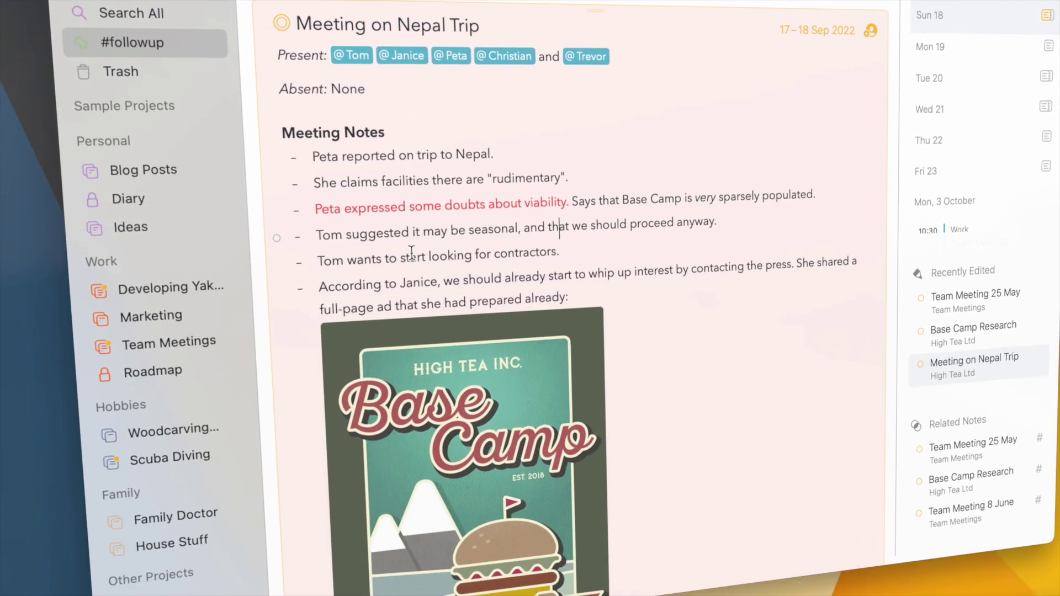
# Highlight the sentence 'Tom wants to start looking for contractors.' in lavender.
pyautogui.moveTo(220, 491); pyautogui.dragTo(464, 487)
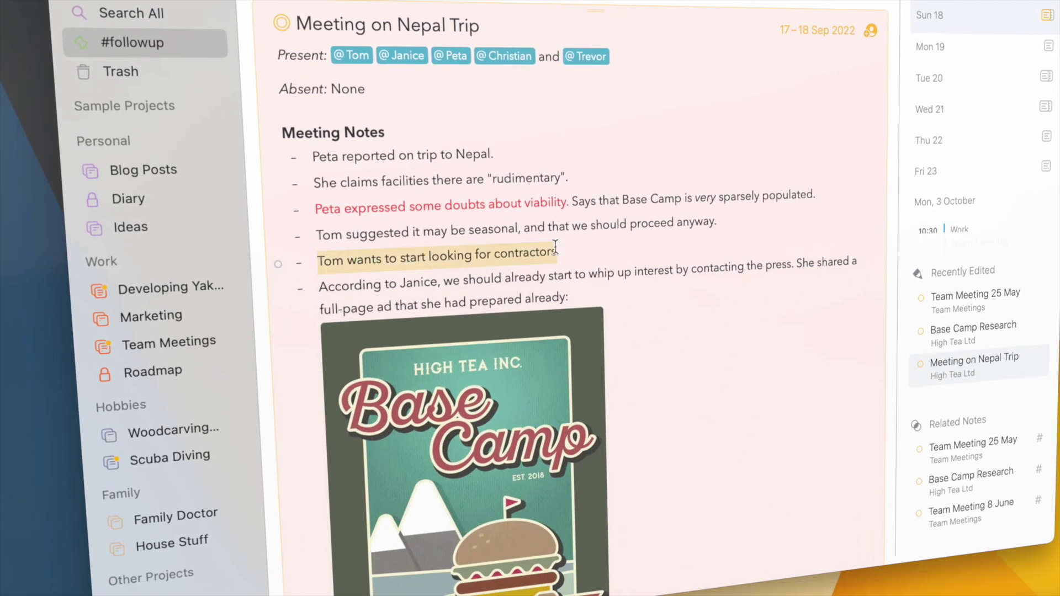
pyautogui.click(278, 266)
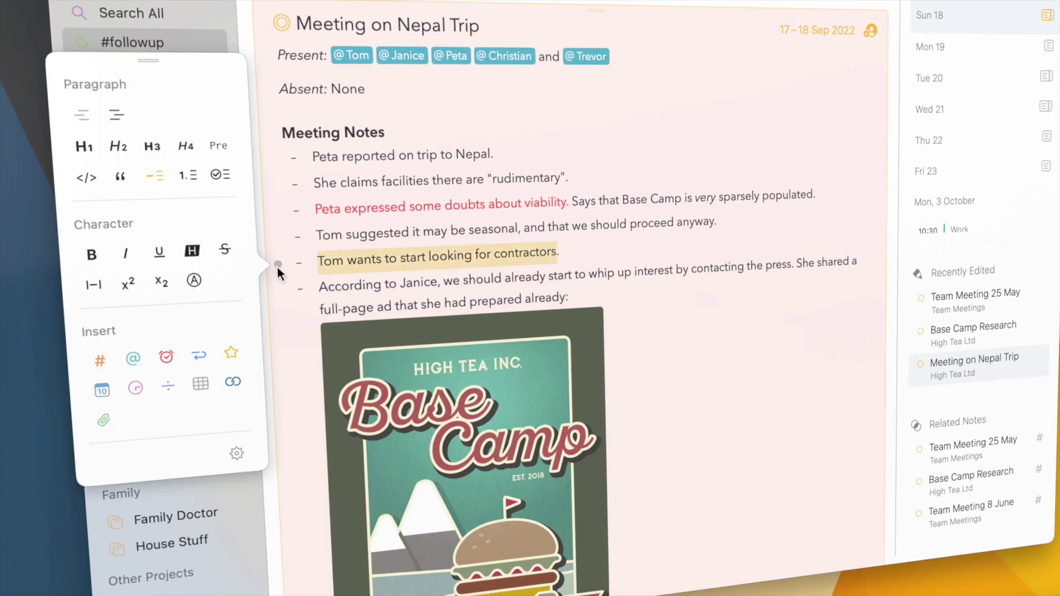
pyautogui.click(195, 253)
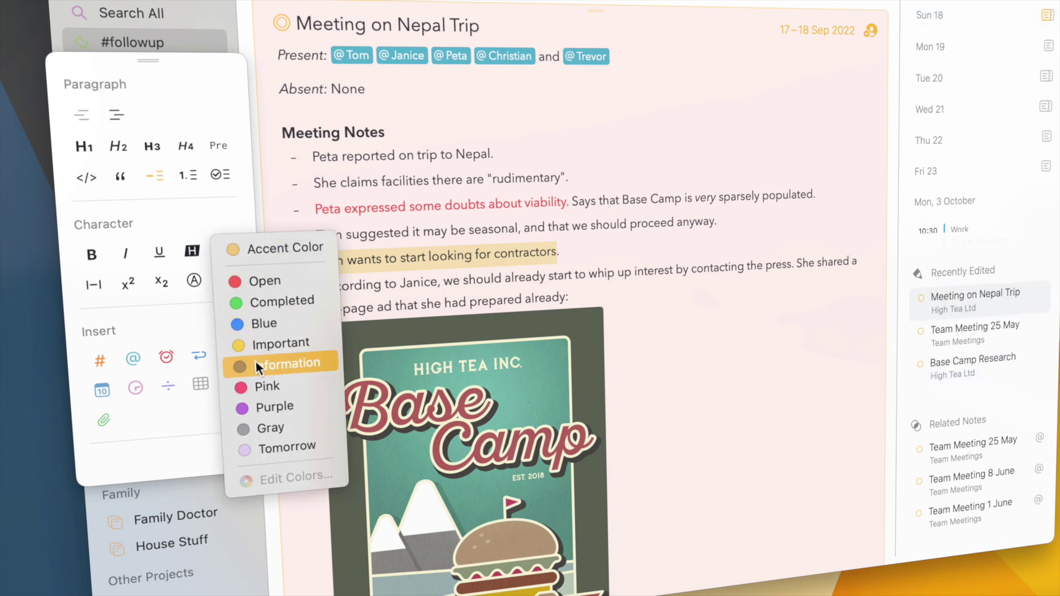
pyautogui.click(298, 412)
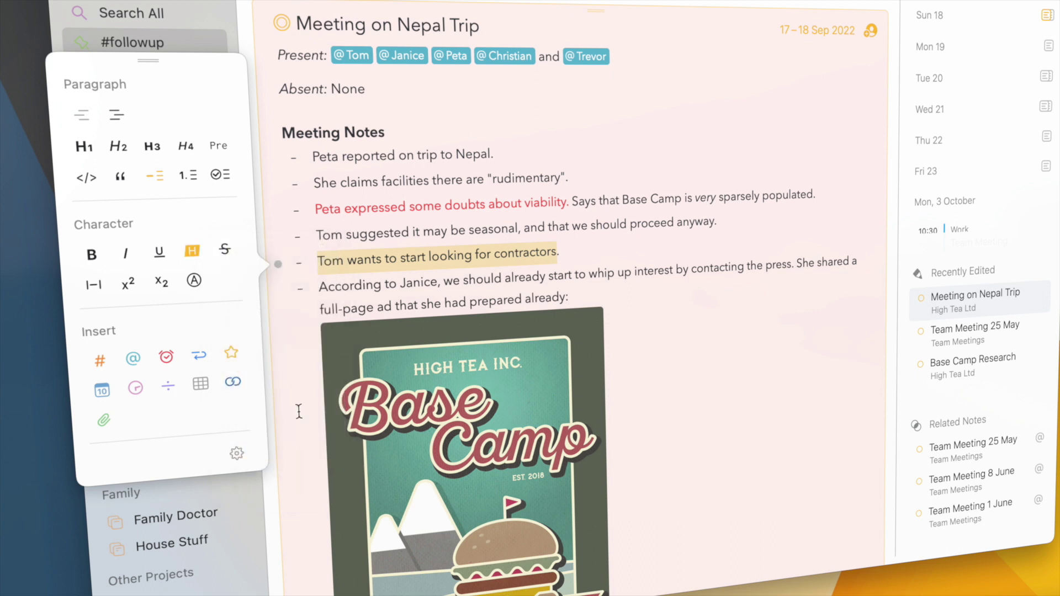
pyautogui.click(377, 295)
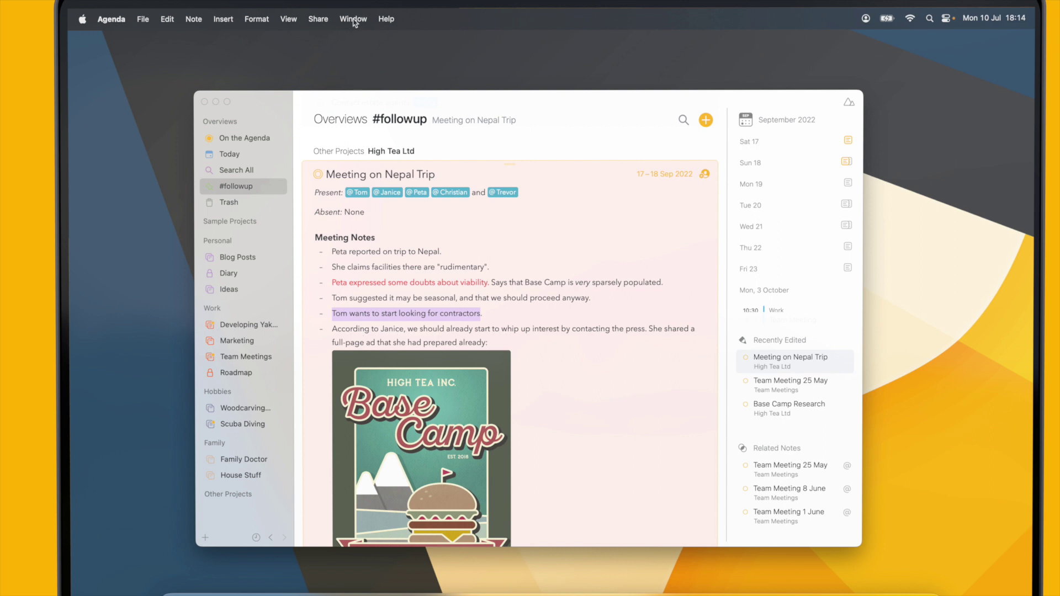
# Open the Completed color's notes from the Colors window and save them as smart overview 'Completed'.
pyautogui.click(353, 19)
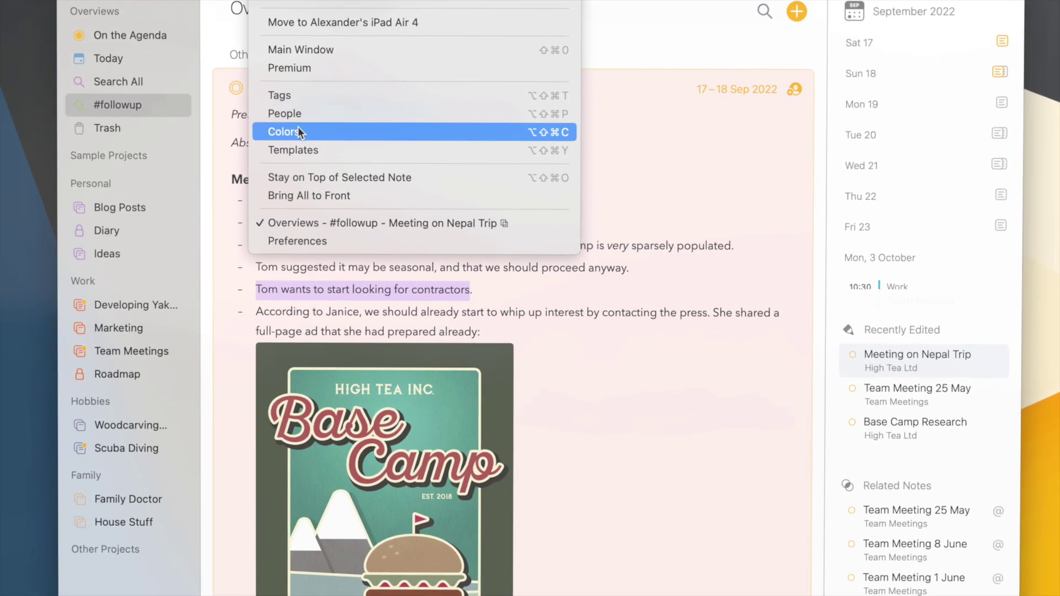
pyautogui.click(299, 133)
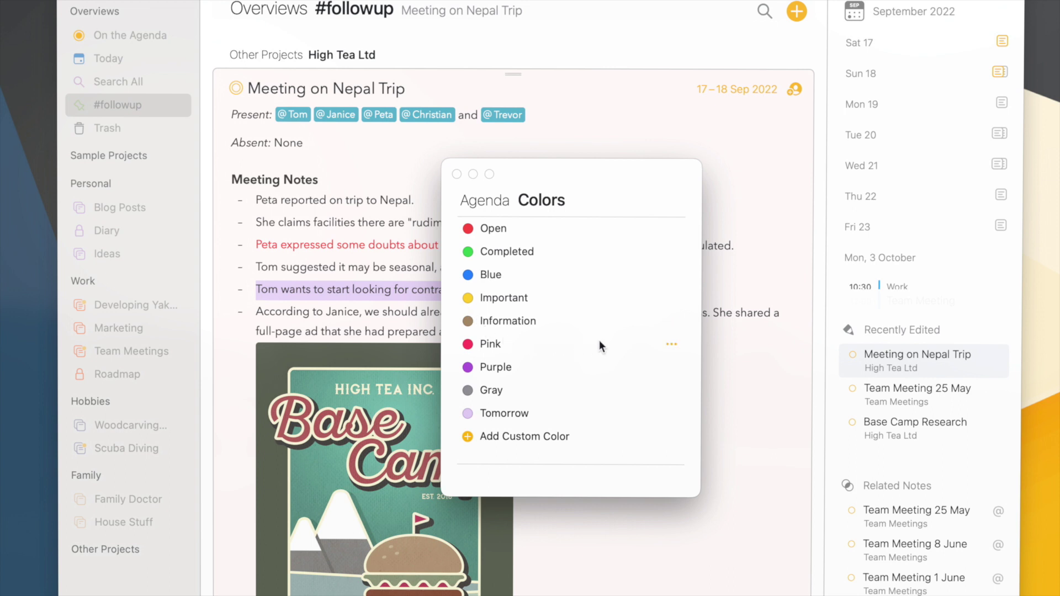
pyautogui.click(675, 249)
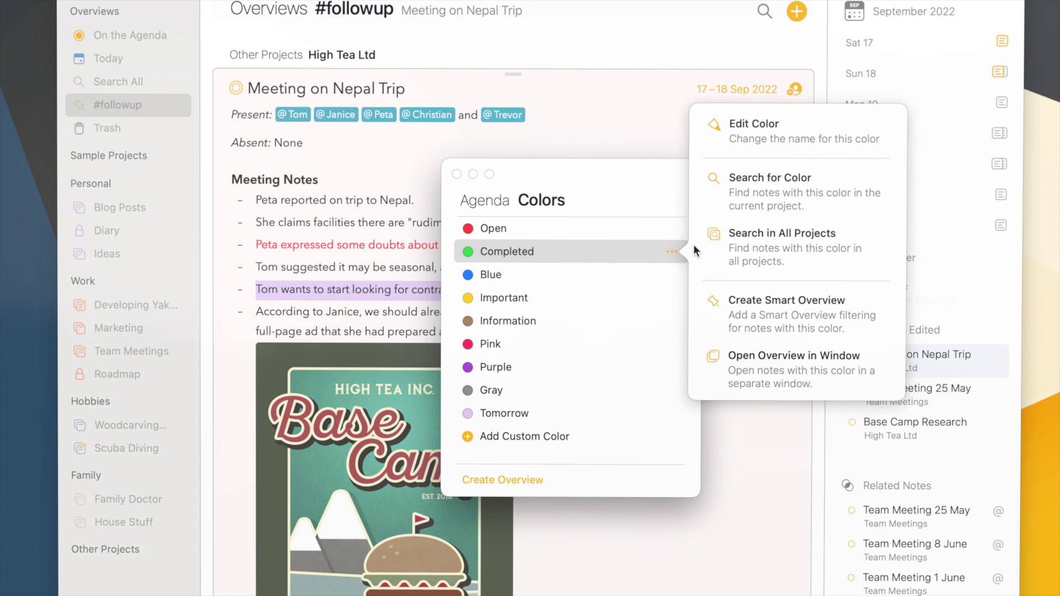
pyautogui.click(753, 357)
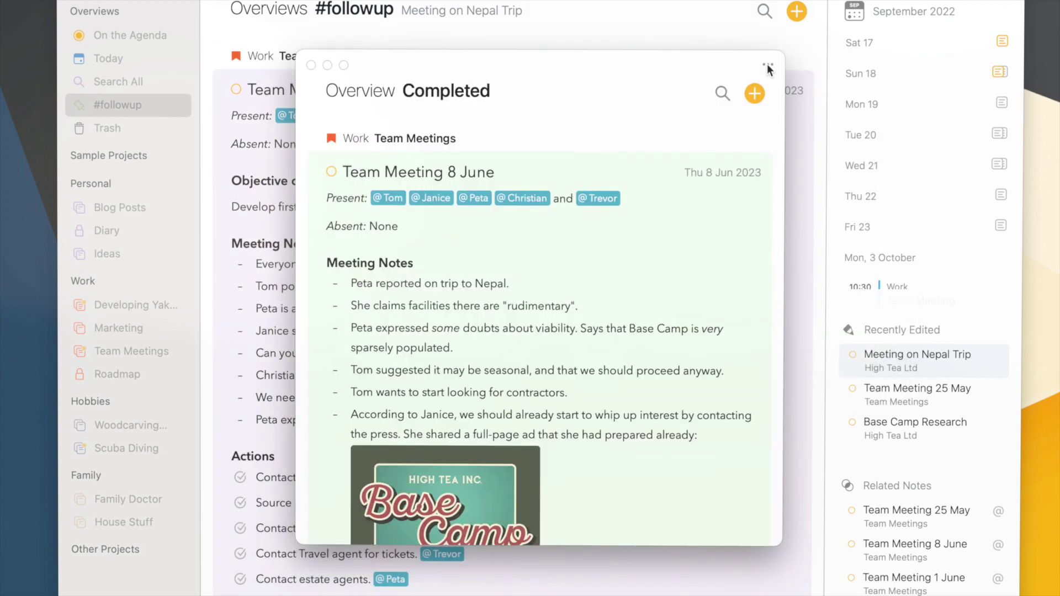
pyautogui.click(768, 66)
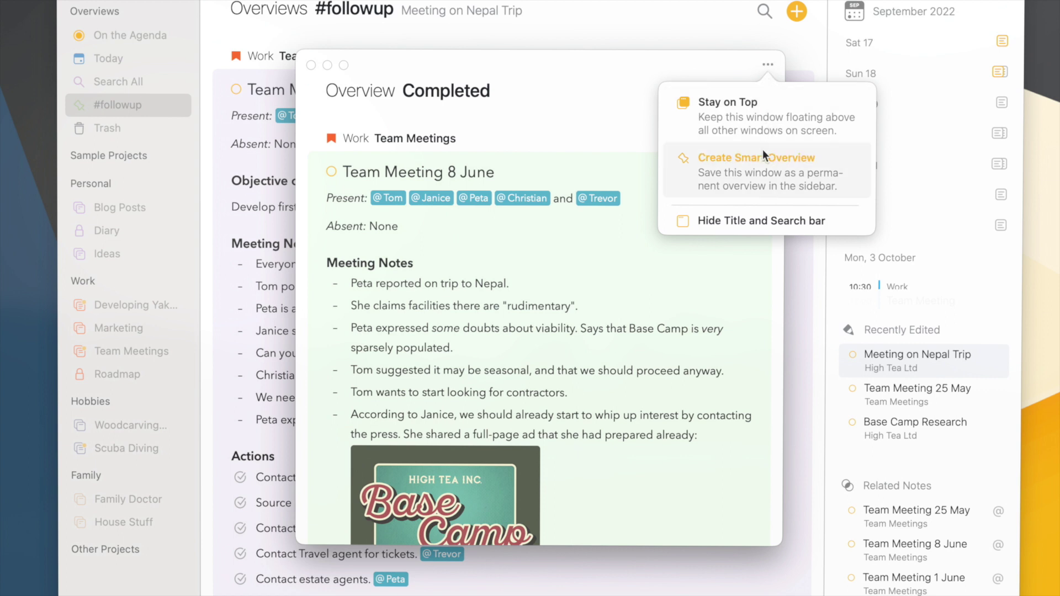
pyautogui.click(761, 163)
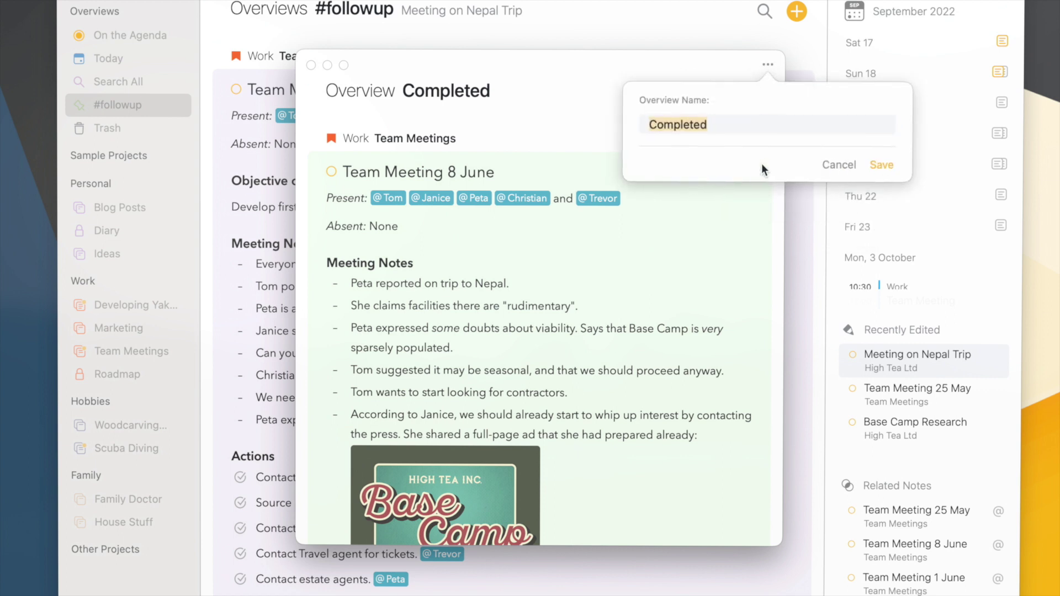
pyautogui.press('Return')
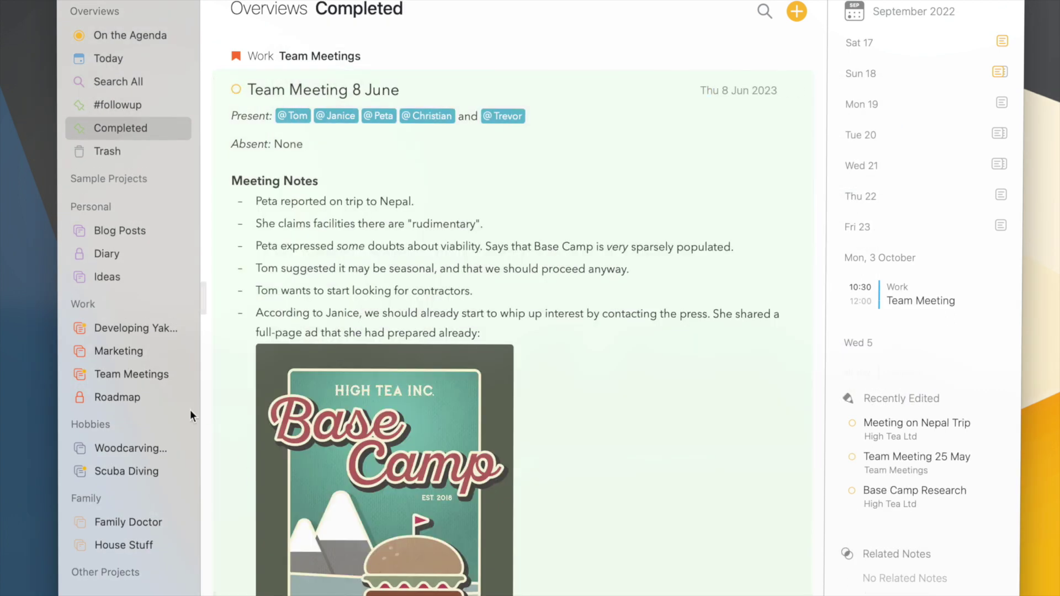
# Mark the Team Meeting 15 June note with the Completed color.
pyautogui.click(153, 374)
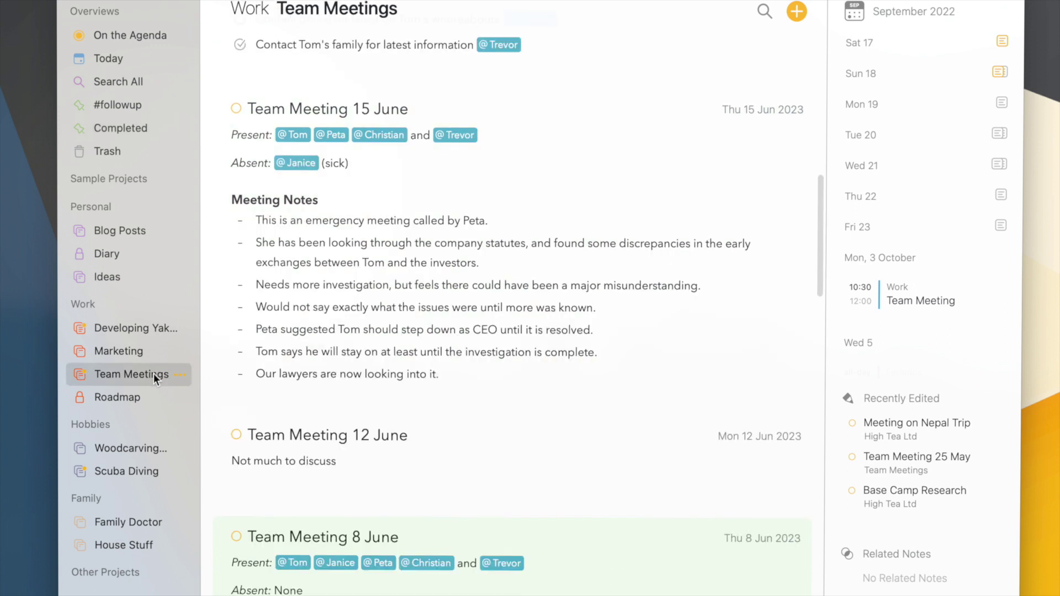
pyautogui.click(236, 109)
pyautogui.click(236, 267)
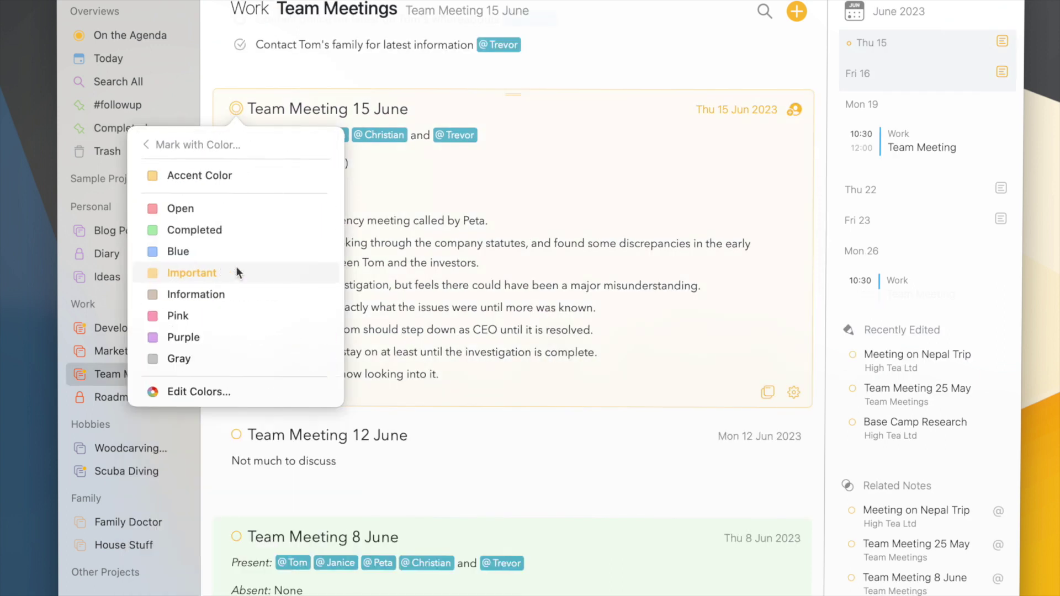
pyautogui.click(243, 230)
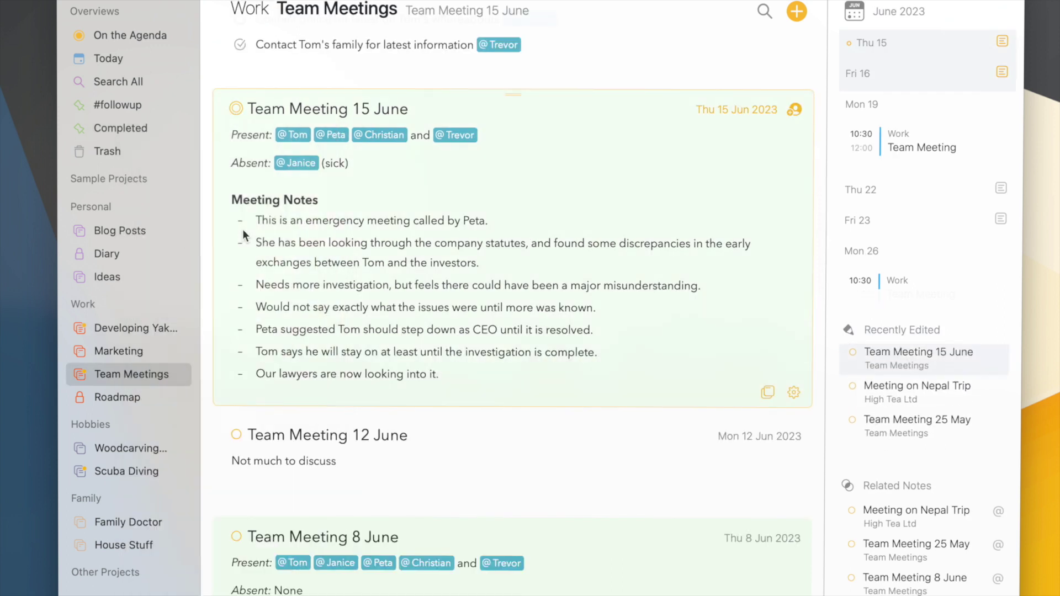
# Show the Team Meeting 15 June note in the Completed overview.
pyautogui.click(147, 134)
pyautogui.click(359, 9)
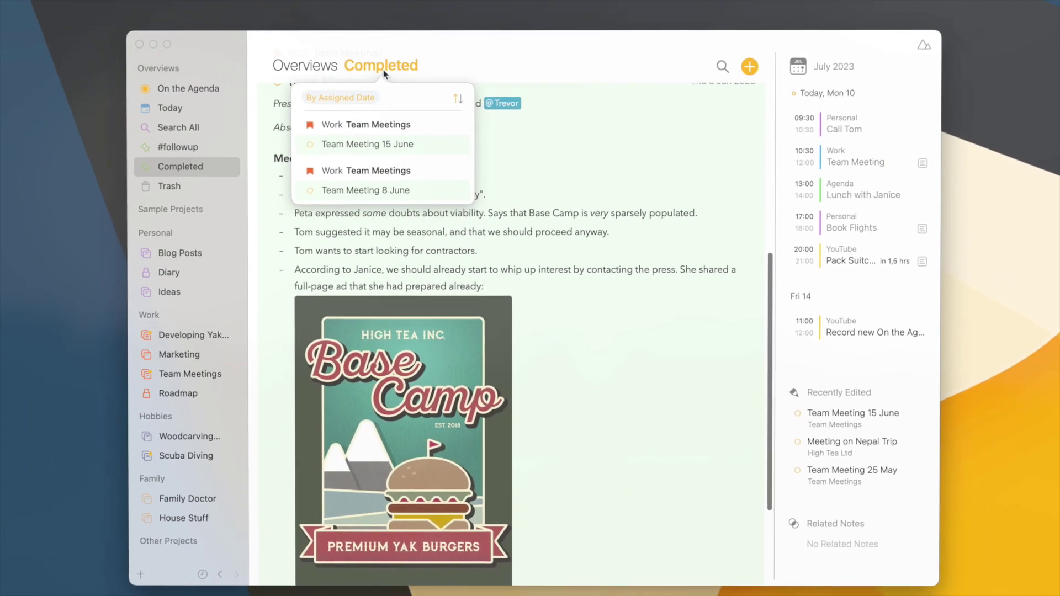
pyautogui.click(396, 148)
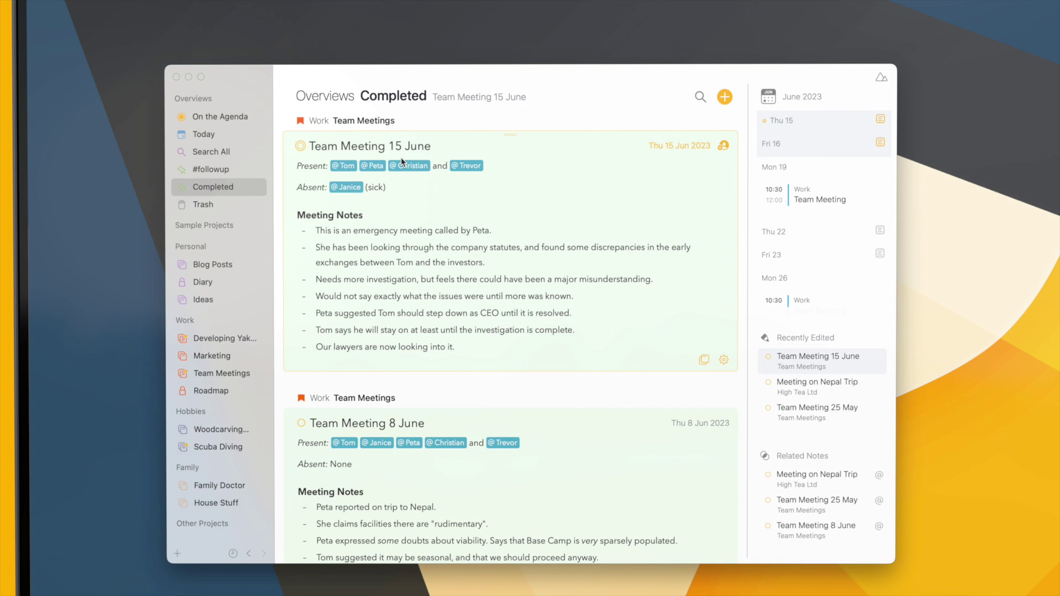
# Merge the duplicate people tom and Tom into a single person named Tom.
pyautogui.click(354, 13)
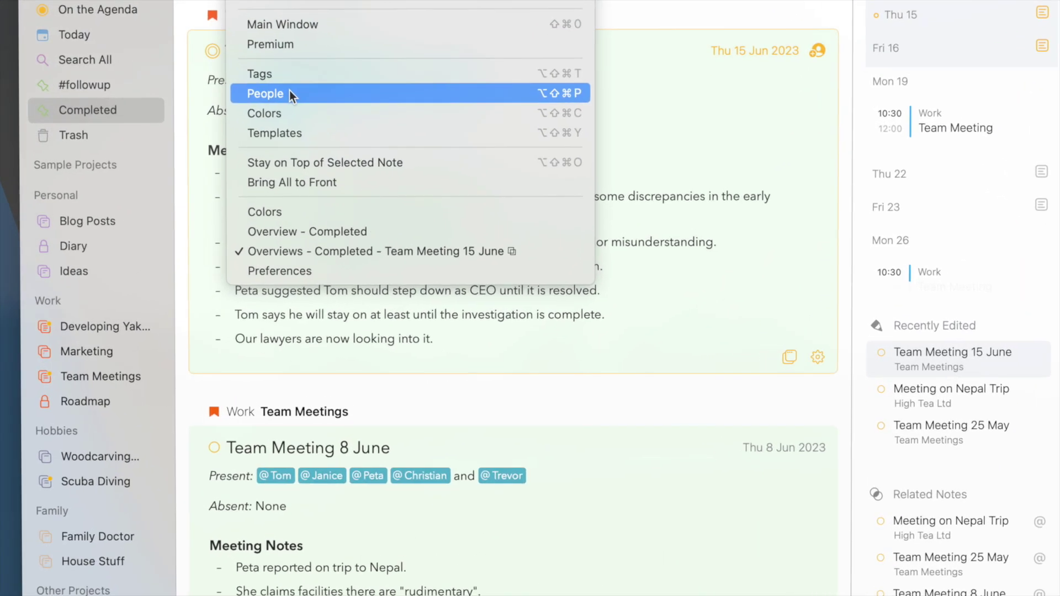
pyautogui.click(284, 84)
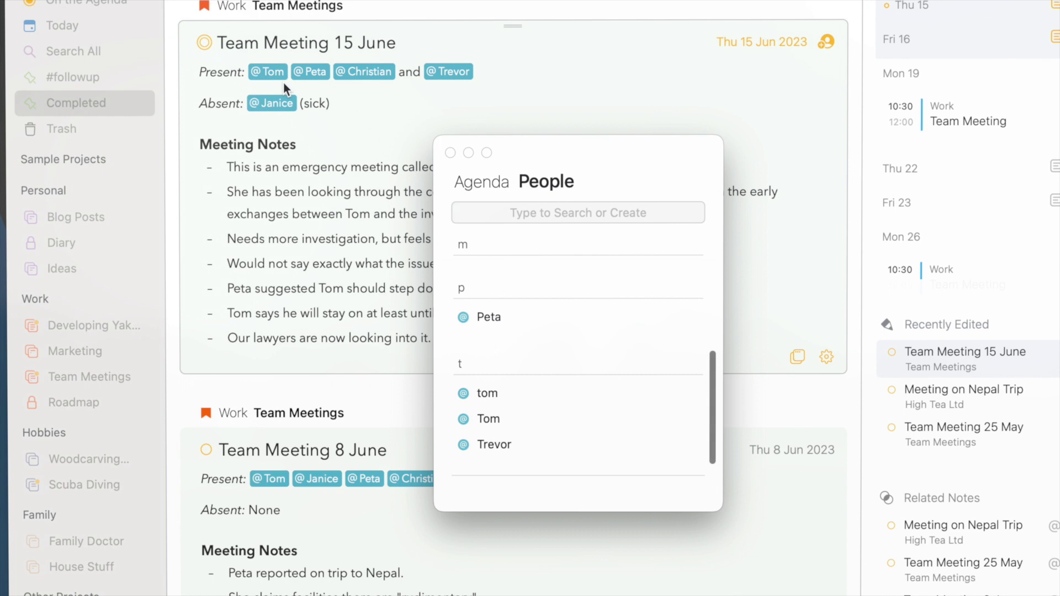
pyautogui.scroll(5, 512, 307)
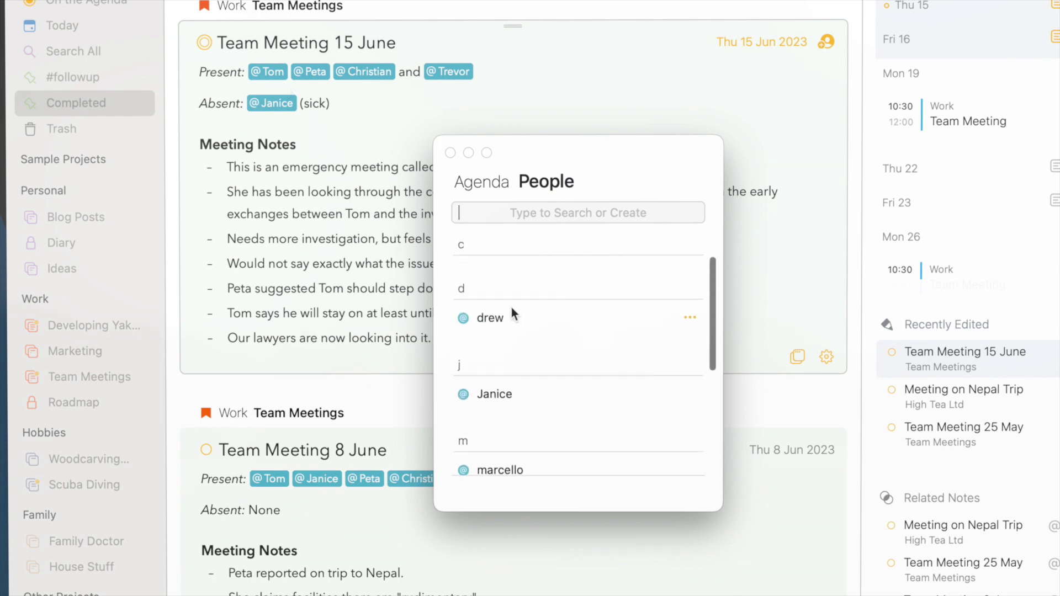
pyautogui.scroll(3, 511, 307)
pyautogui.write('t')
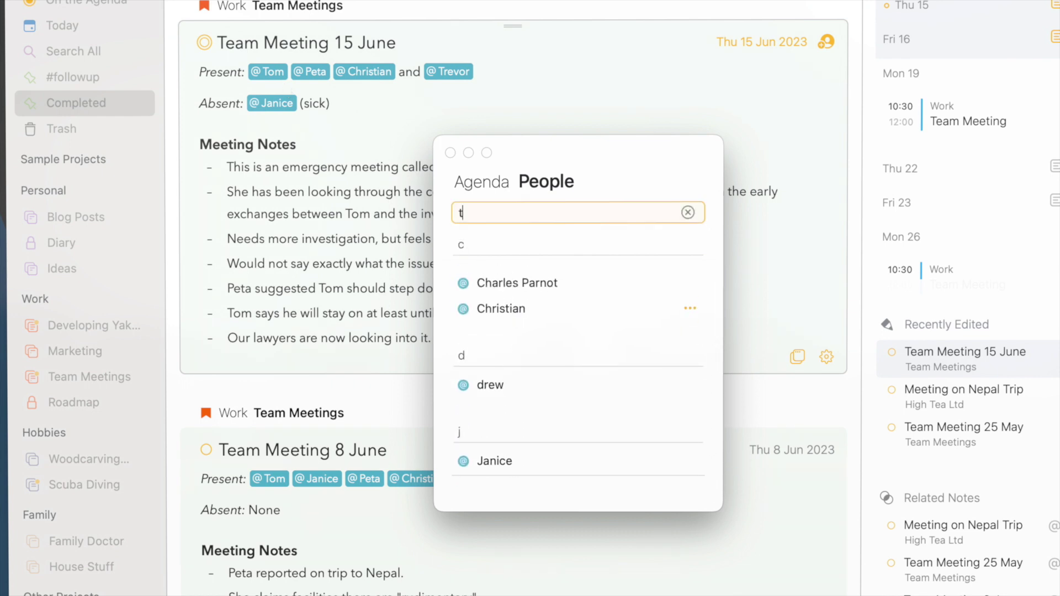
pyautogui.write('om')
pyautogui.click(559, 287)
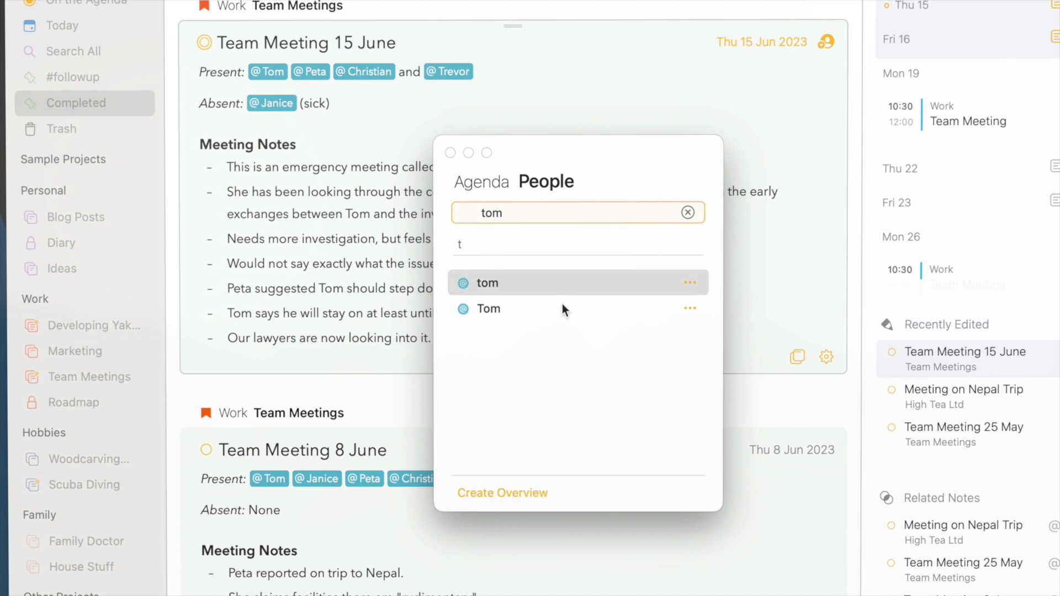
pyautogui.keyDown('shift'); pyautogui.click(564, 311); pyautogui.keyUp('shift')
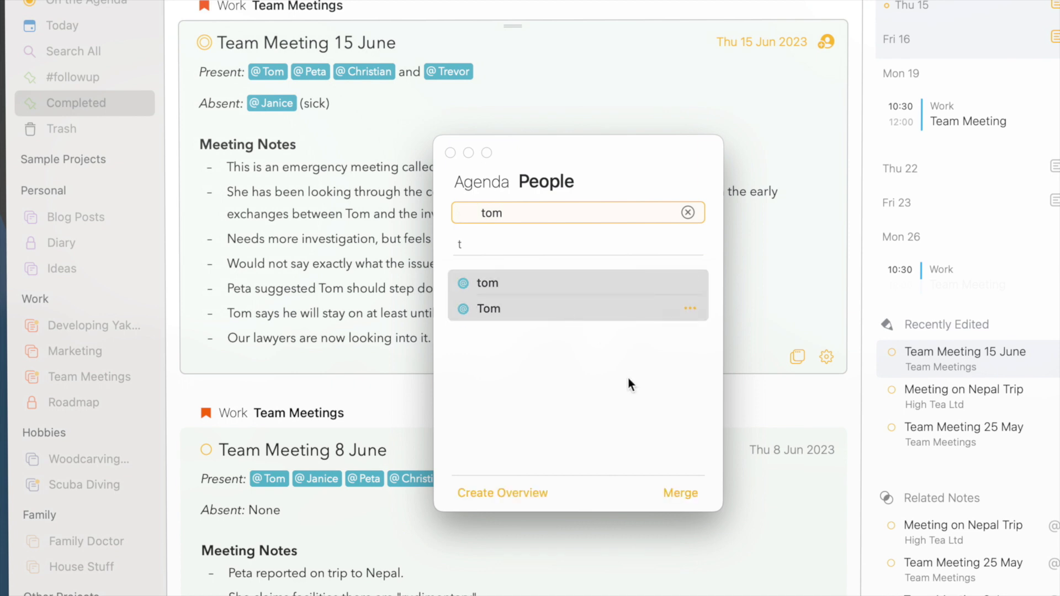
pyautogui.click(684, 490)
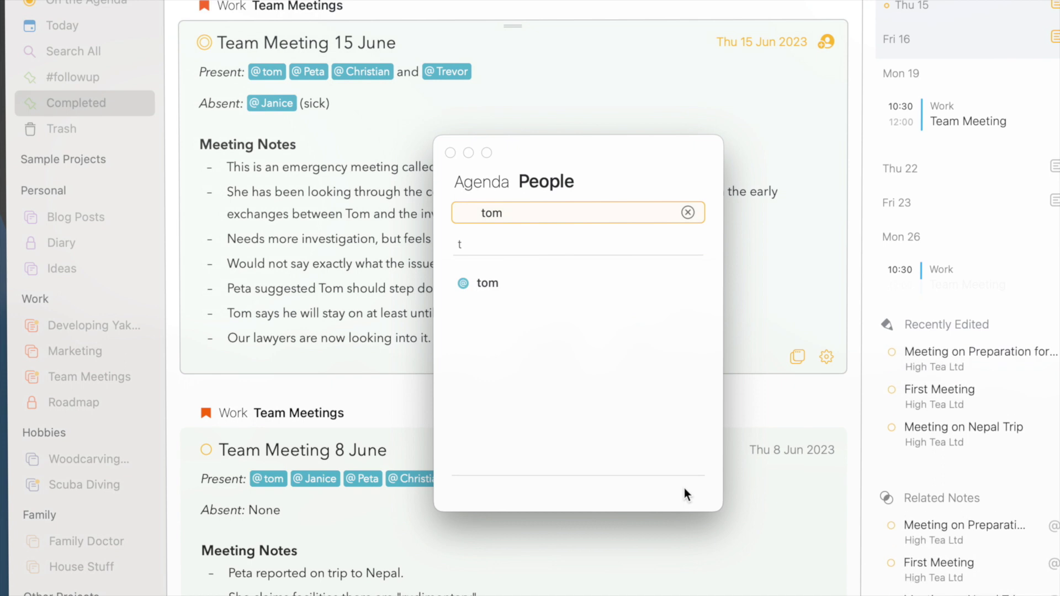
pyautogui.click(495, 284)
pyautogui.click(495, 283)
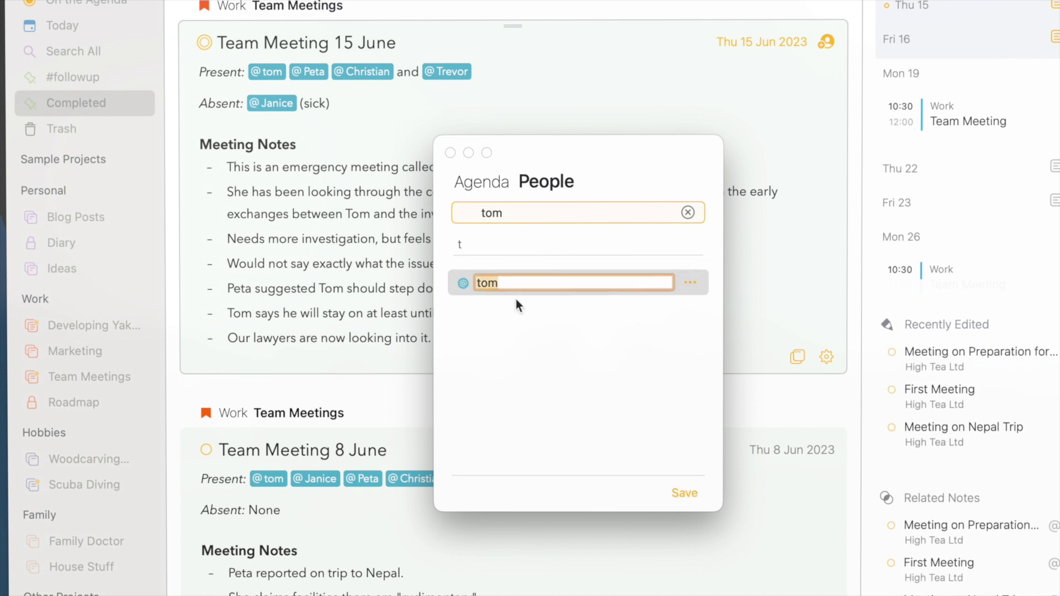
pyautogui.write('To')
pyautogui.click(685, 493)
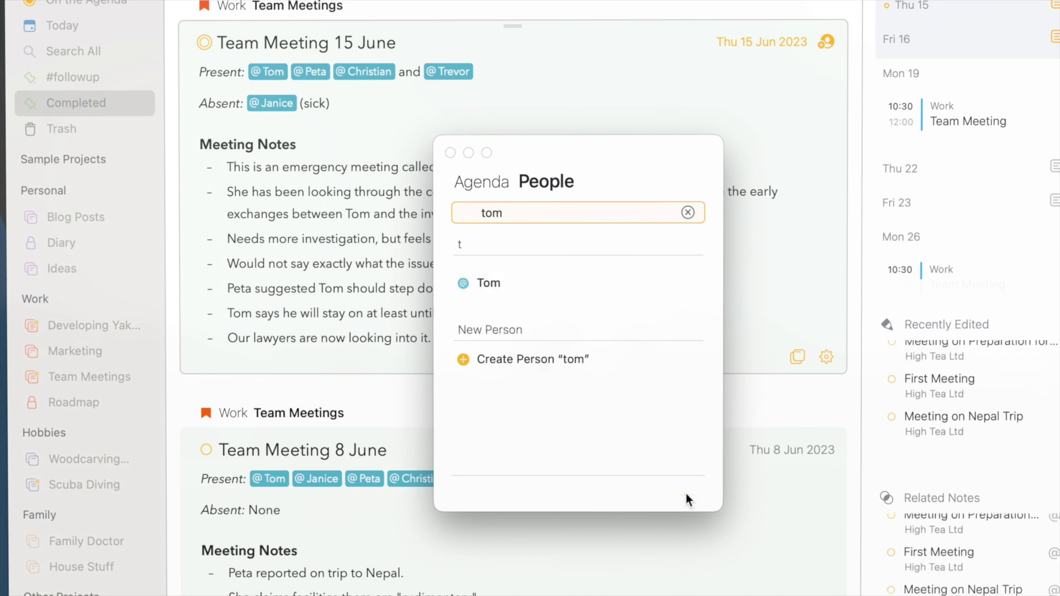
pyautogui.click(691, 281)
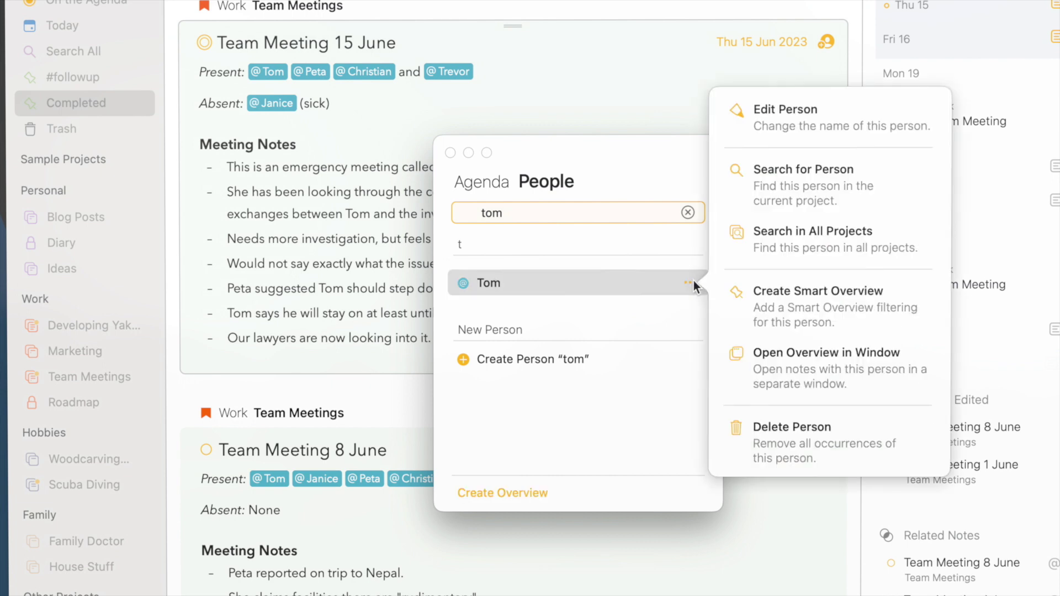
pyautogui.click(793, 299)
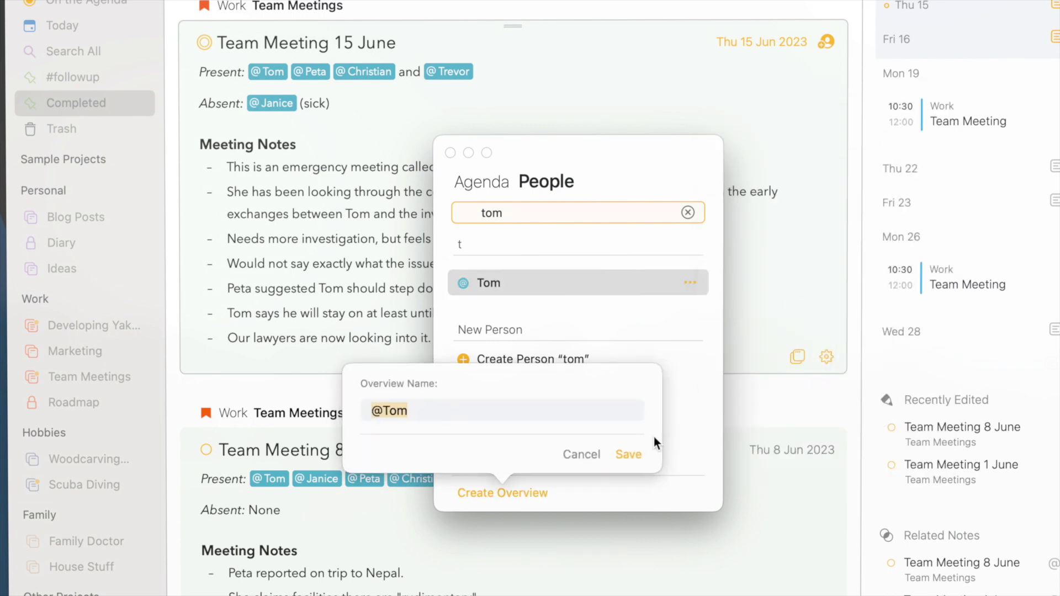
pyautogui.click(634, 453)
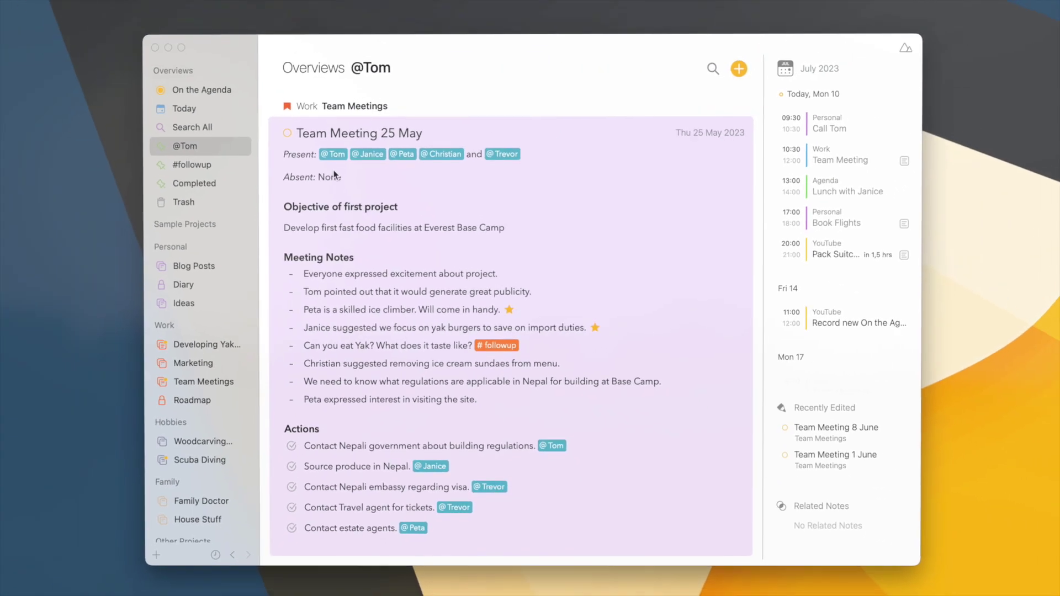
pyautogui.scroll(-20, 334, 173)
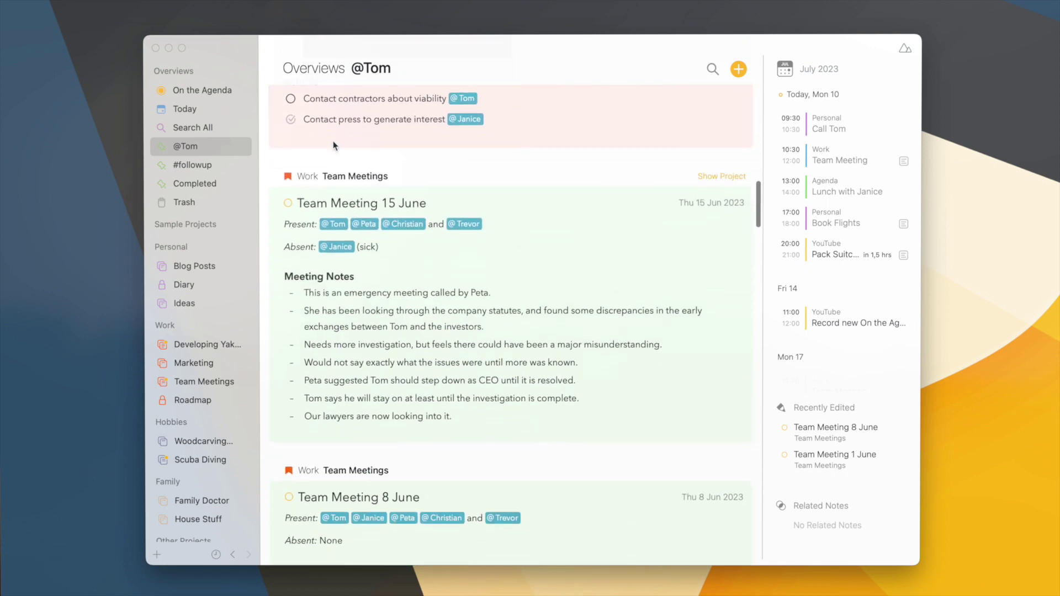
pyautogui.click(364, 68)
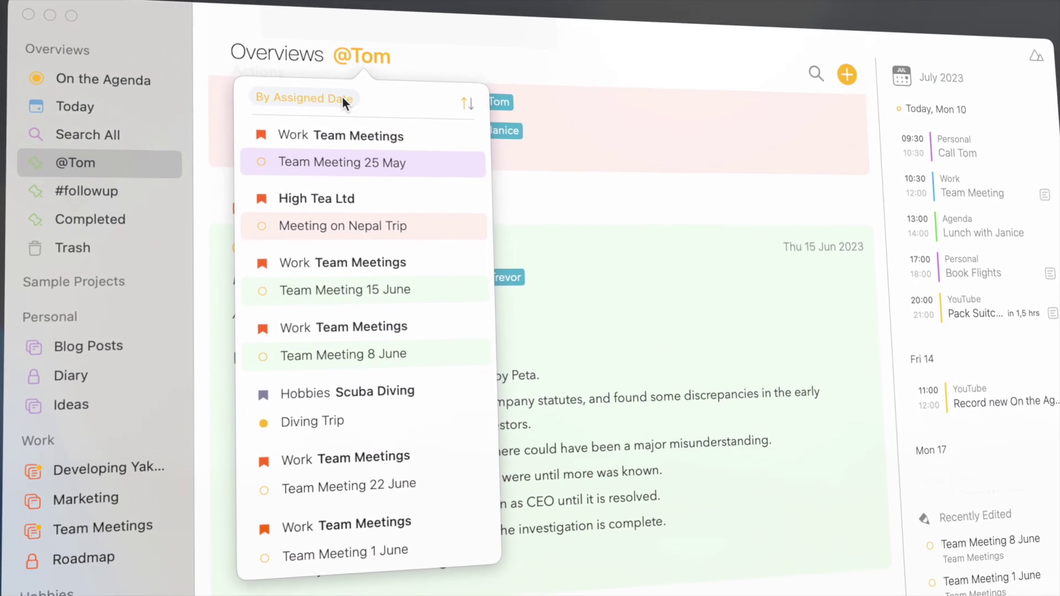
pyautogui.click(342, 98)
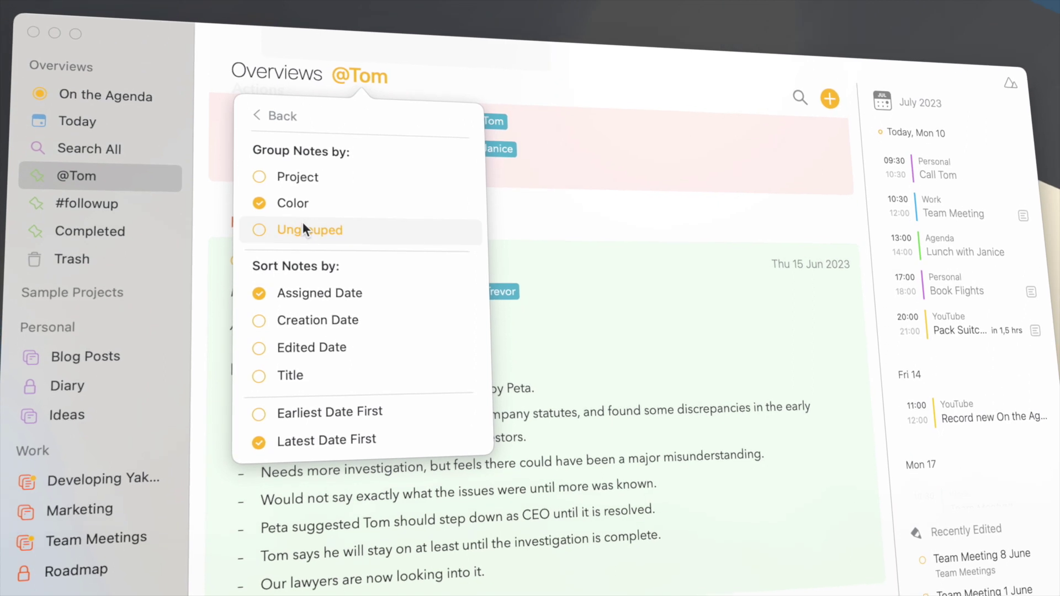
pyautogui.click(304, 226)
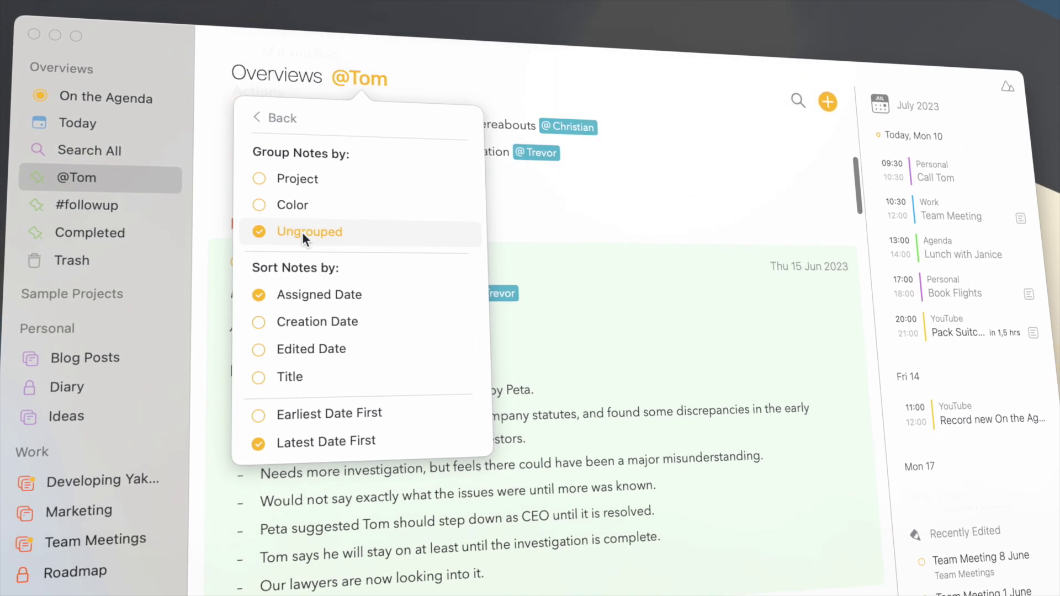
pyautogui.click(289, 418)
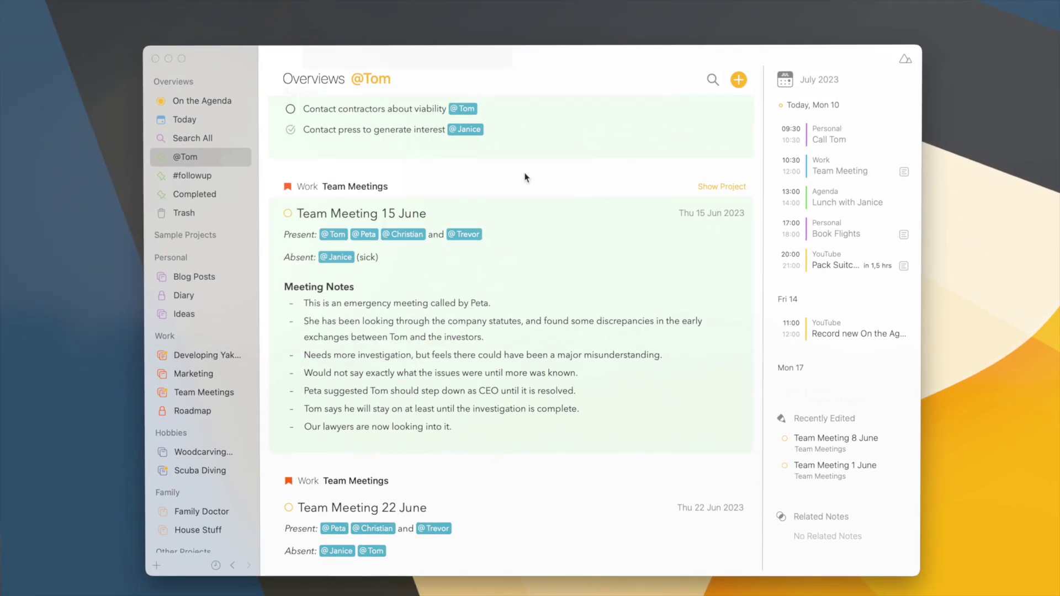
pyautogui.scroll(15, 453, 144)
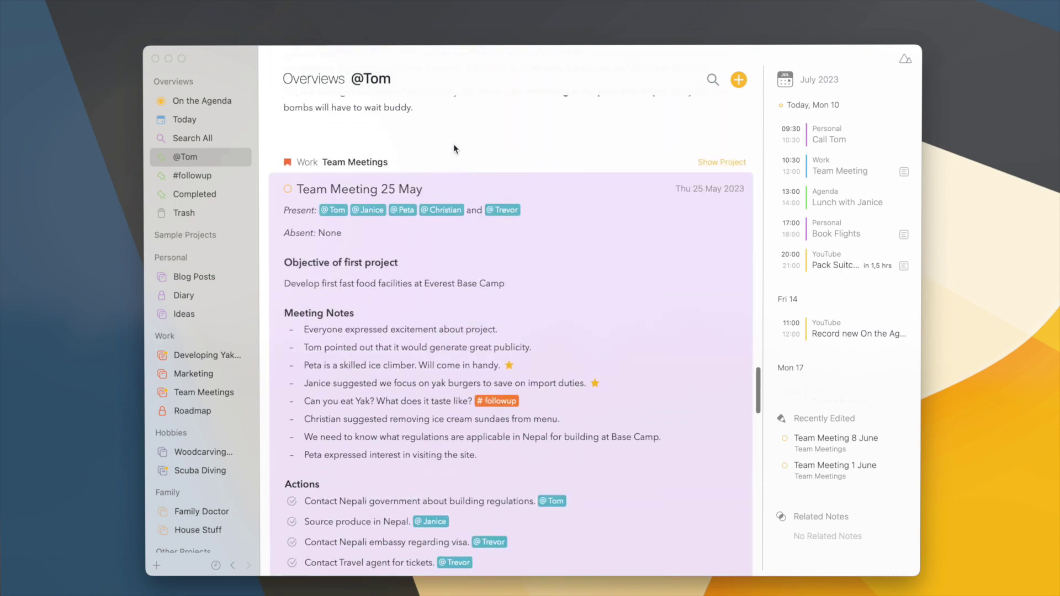
pyautogui.scroll(20, 454, 148)
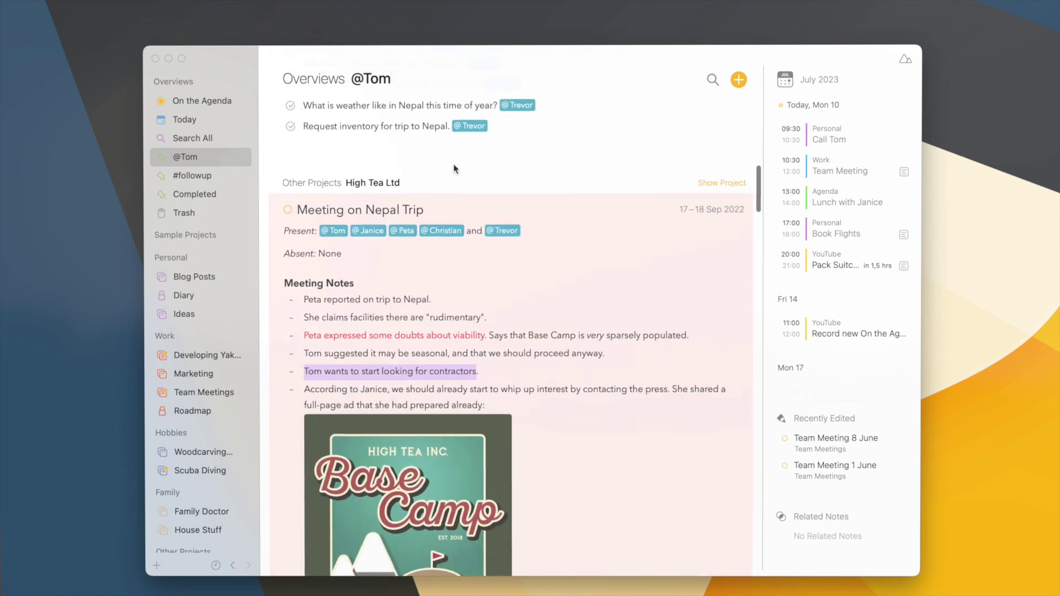